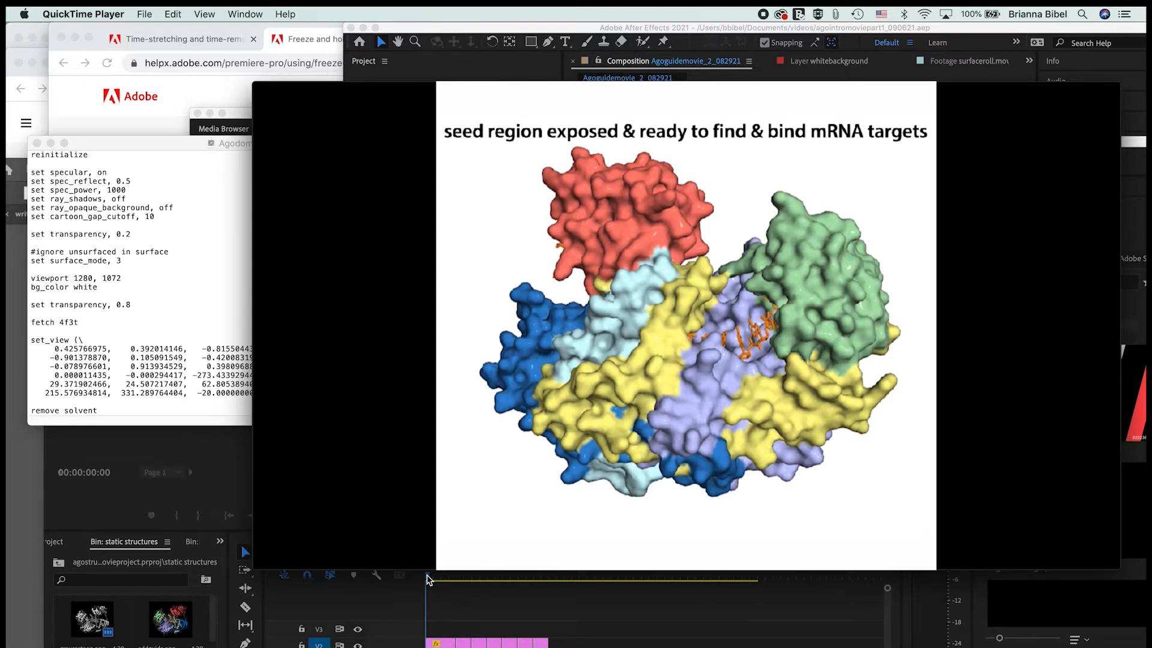
Step: Rewind Agoguidemovie_2_082921_1.mp4 to the start, play the whole movie, and return it to the beginning
{"action": "left_click_drag", "start_coordinate": [434, 90], "coordinate": [375, 119]}
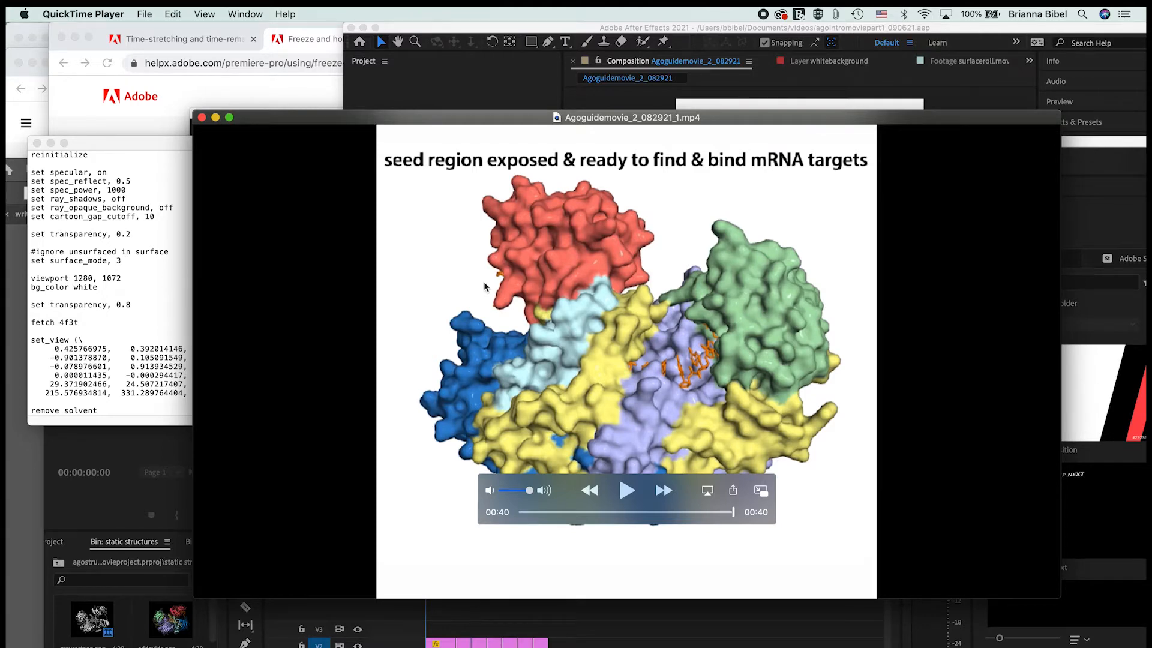
{"action": "left_click_drag", "start_coordinate": [734, 515], "coordinate": [500, 509]}
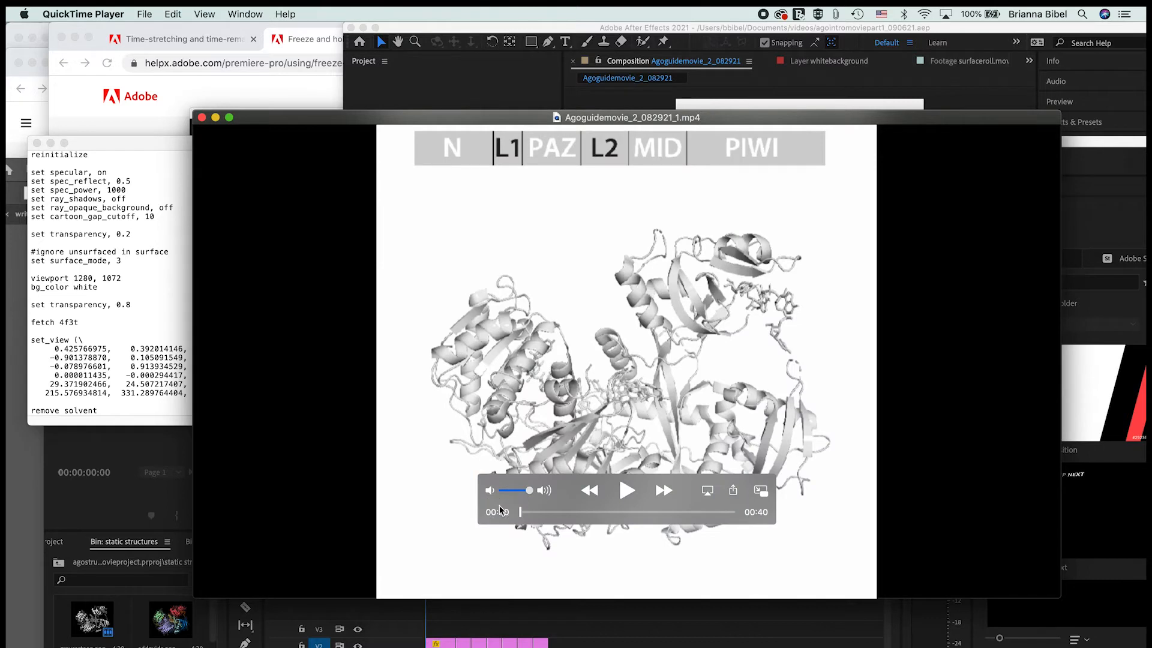
{"action": "left_click_drag", "start_coordinate": [529, 122], "coordinate": [499, 58]}
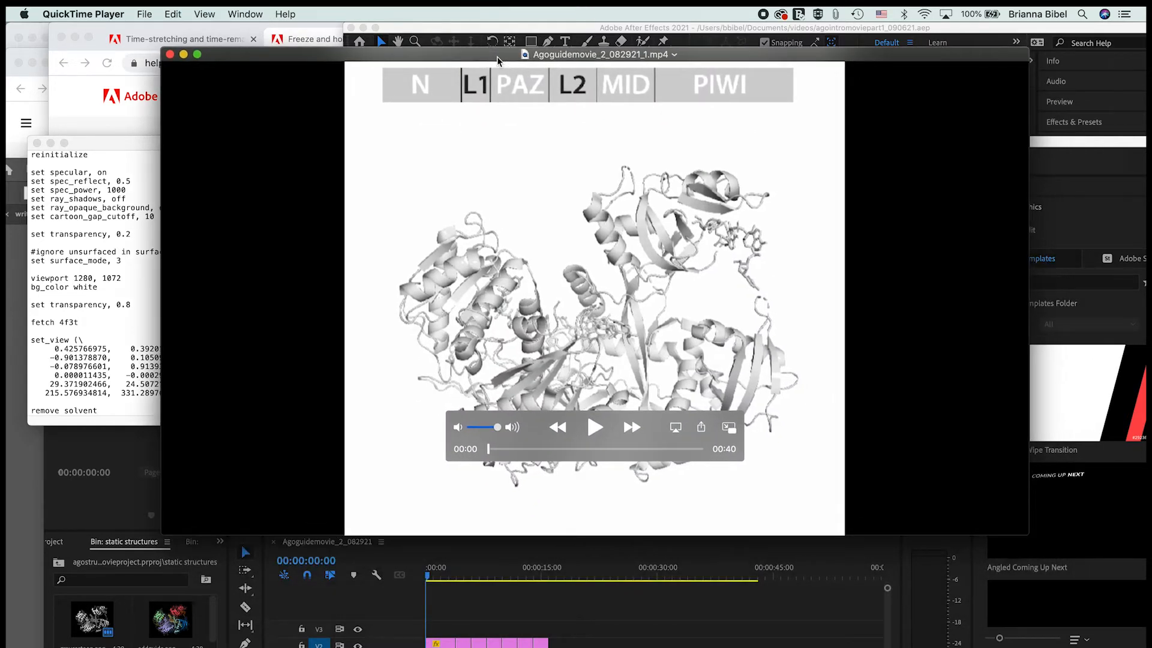
{"action": "left_click", "coordinate": [595, 427]}
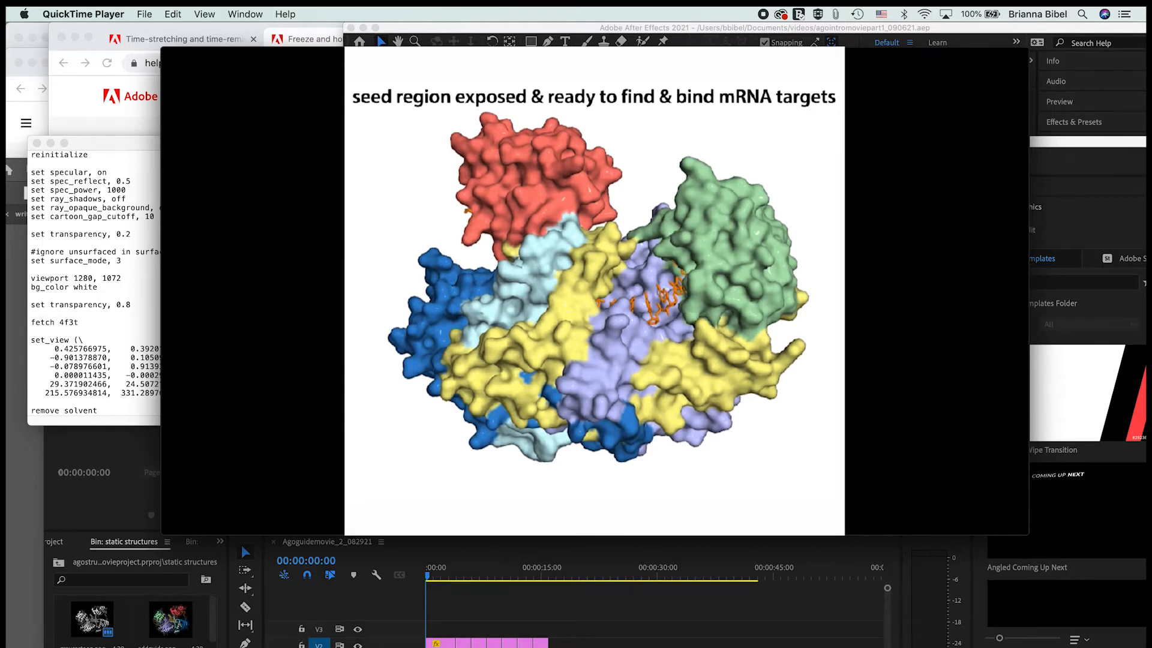
{"action": "mouse_move", "coordinate": [773, 193]}
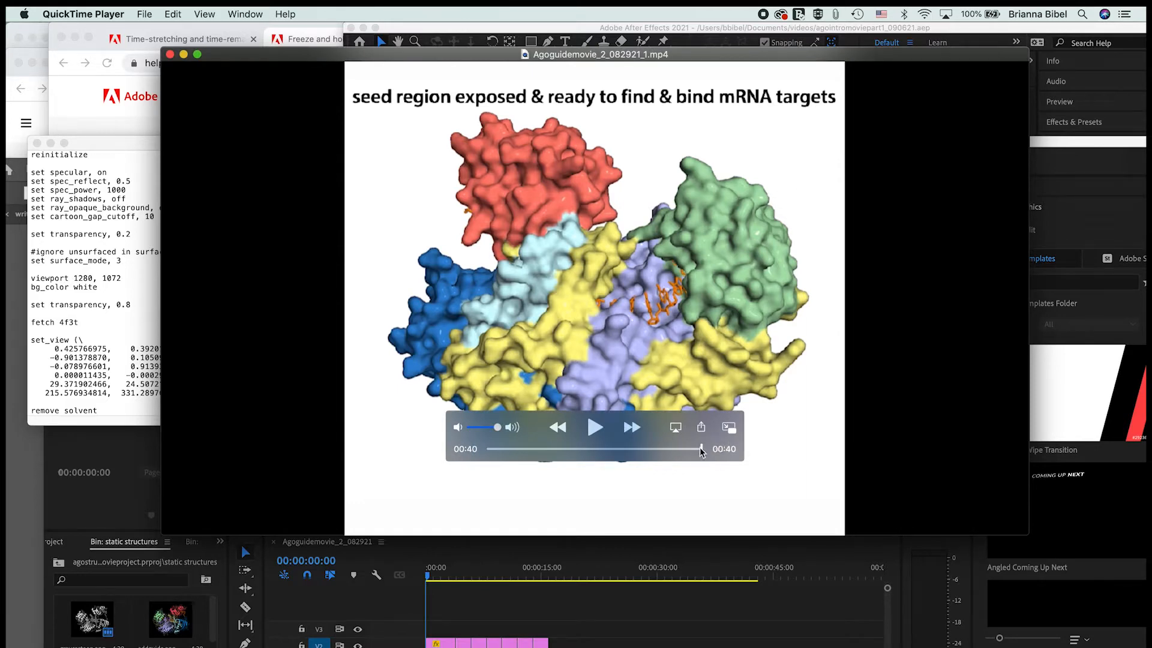
{"action": "left_click_drag", "start_coordinate": [703, 454], "coordinate": [474, 458]}
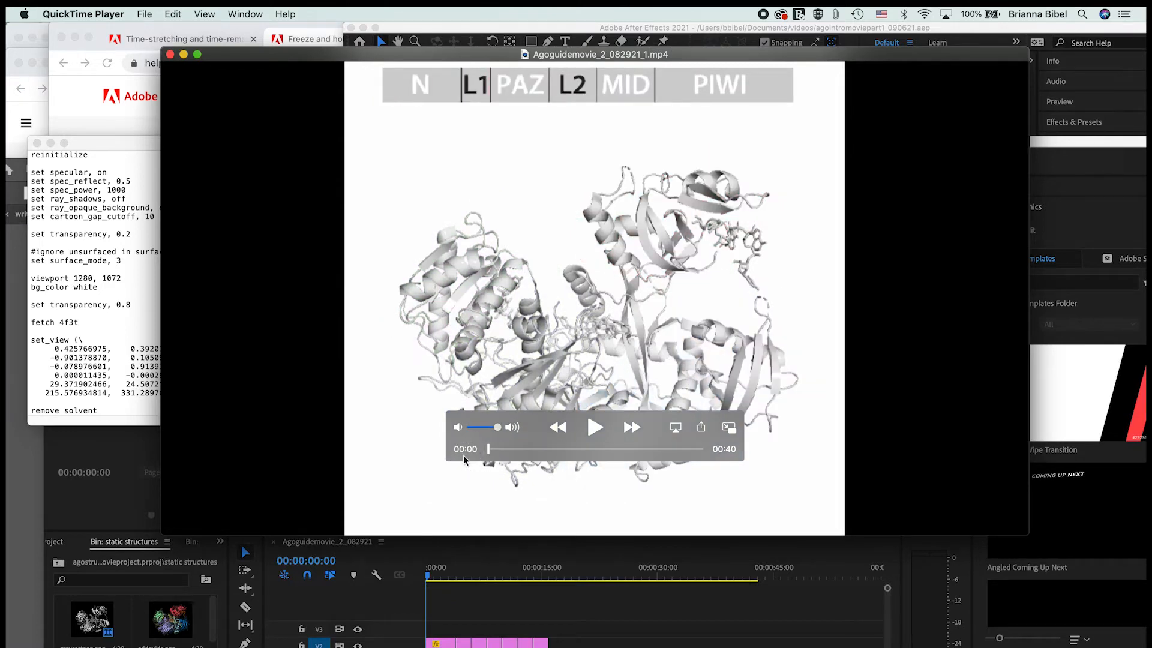
Step: Reposition the movie window and scrub to 00:06, where the N and PAZ domains are highlighted
{"action": "left_click_drag", "start_coordinate": [390, 55], "coordinate": [666, 430]}
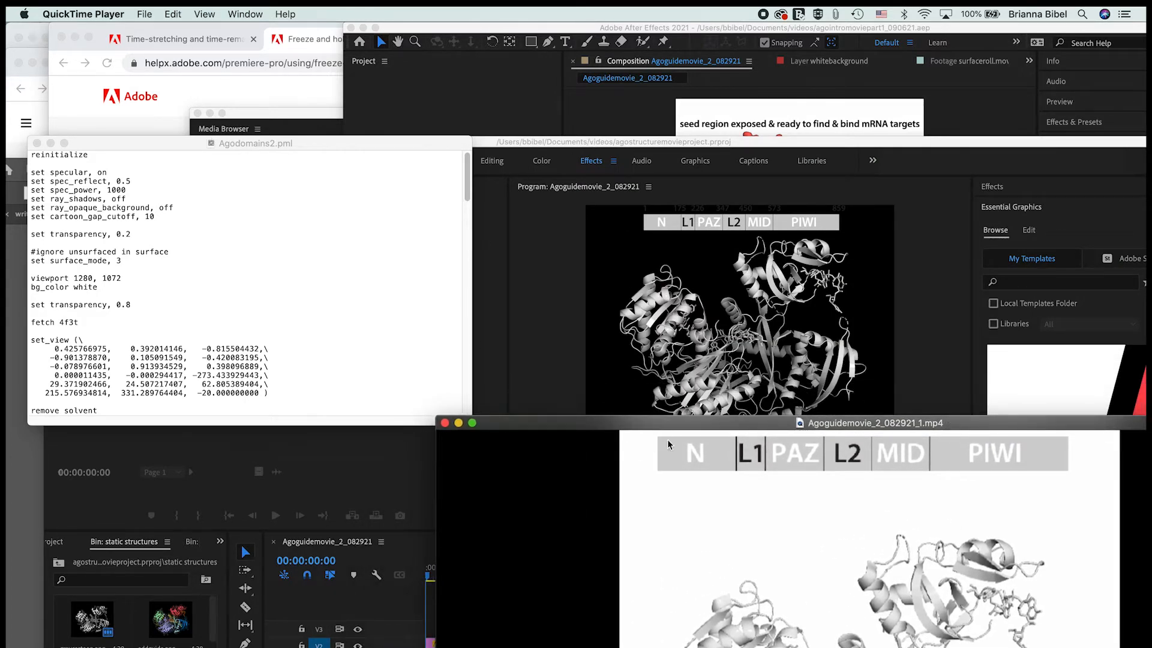
{"action": "left_click_drag", "start_coordinate": [682, 427], "coordinate": [545, 92]}
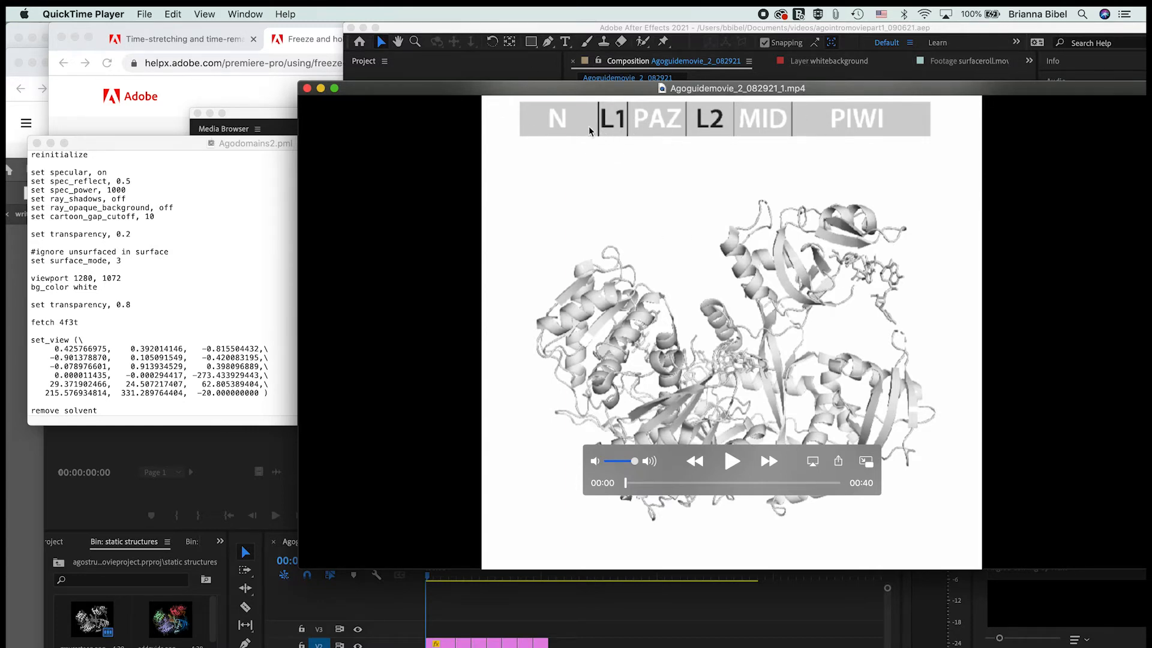
{"action": "left_click_drag", "start_coordinate": [624, 486], "coordinate": [659, 480]}
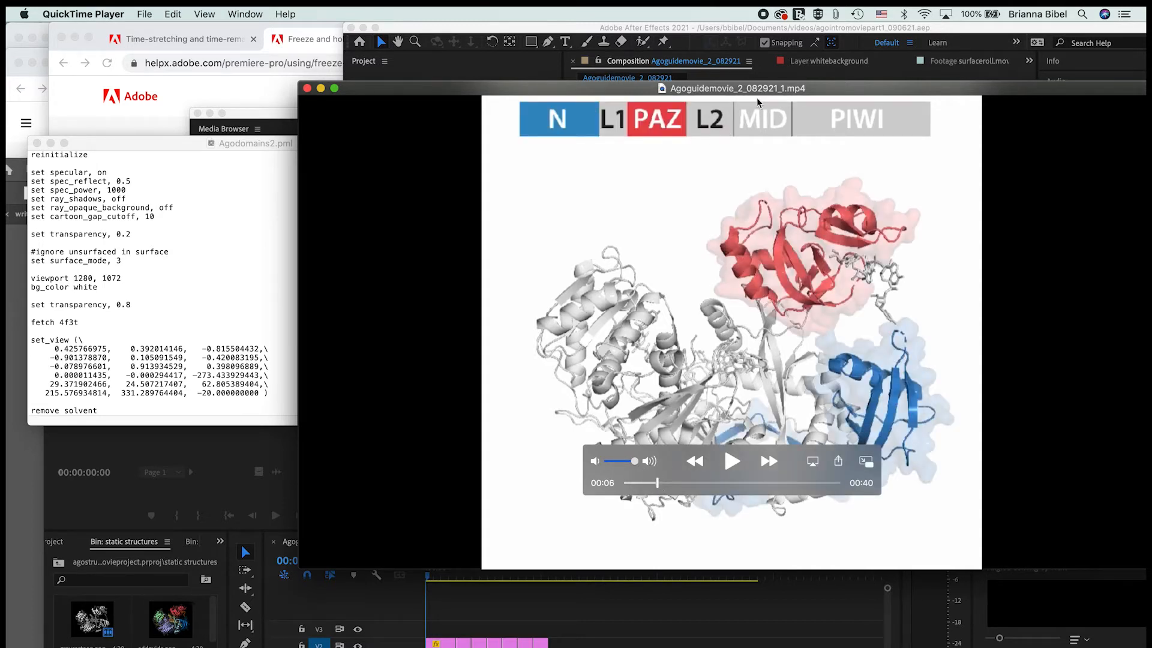
Step: View the paused movie frame in full screen to inspect the residue-numbered domain bar, and return to the windowed view
{"action": "left_click", "coordinate": [982, 114]}
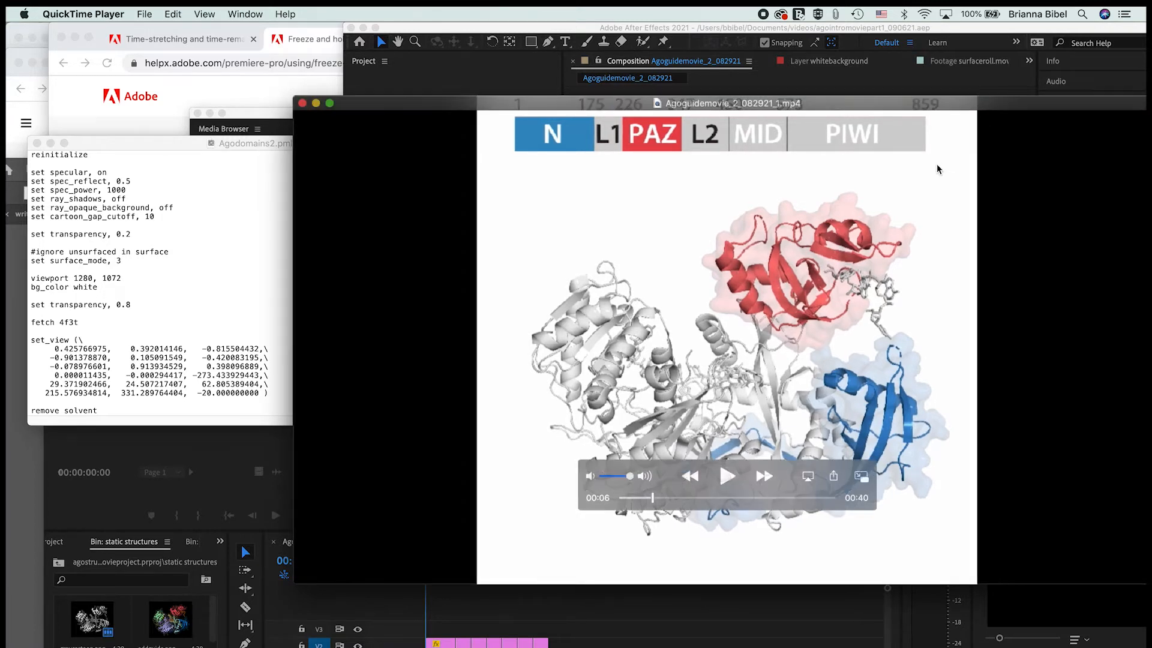
{"action": "left_click", "coordinate": [1001, 126]}
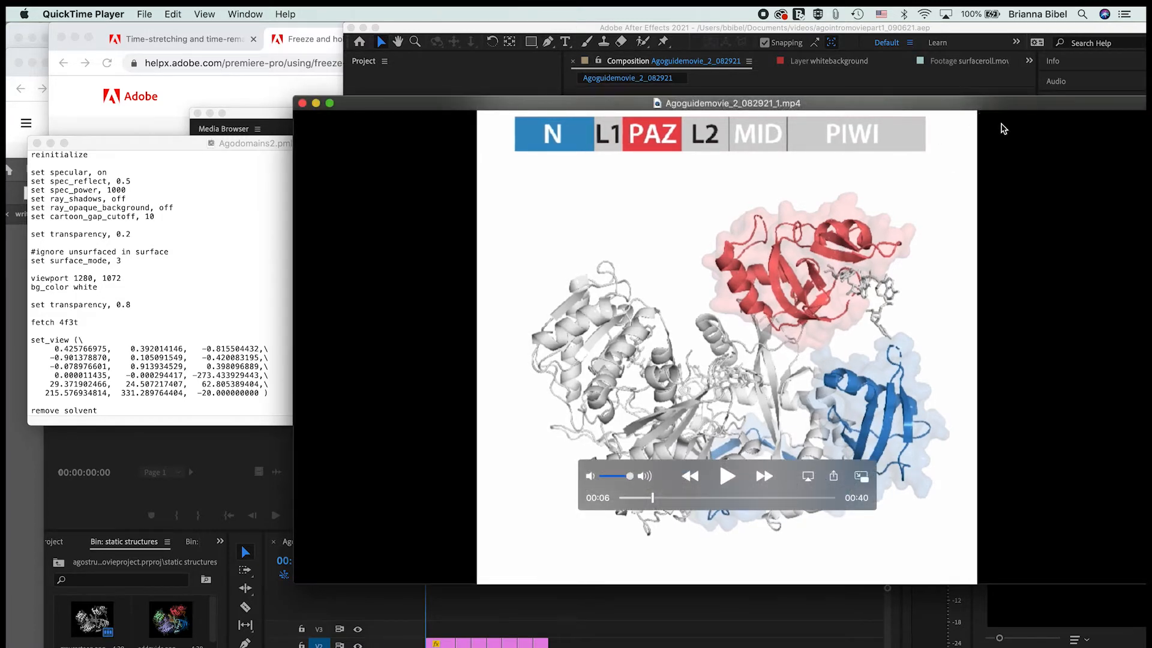
{"action": "left_click", "coordinate": [329, 103]}
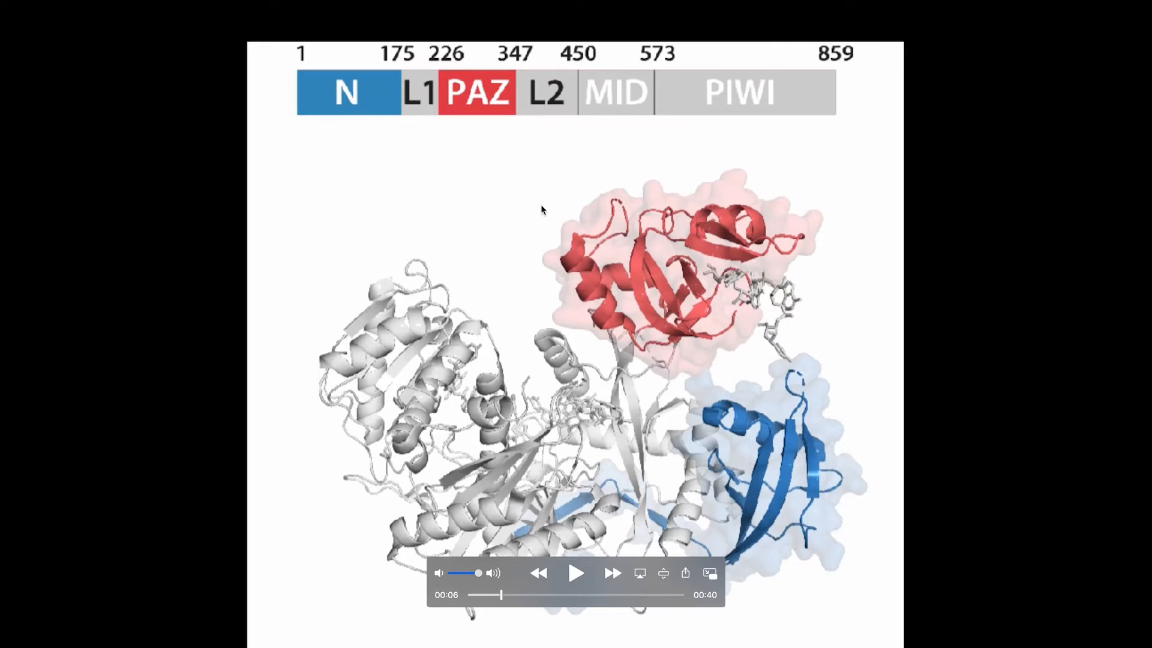
{"action": "mouse_move", "coordinate": [282, 11]}
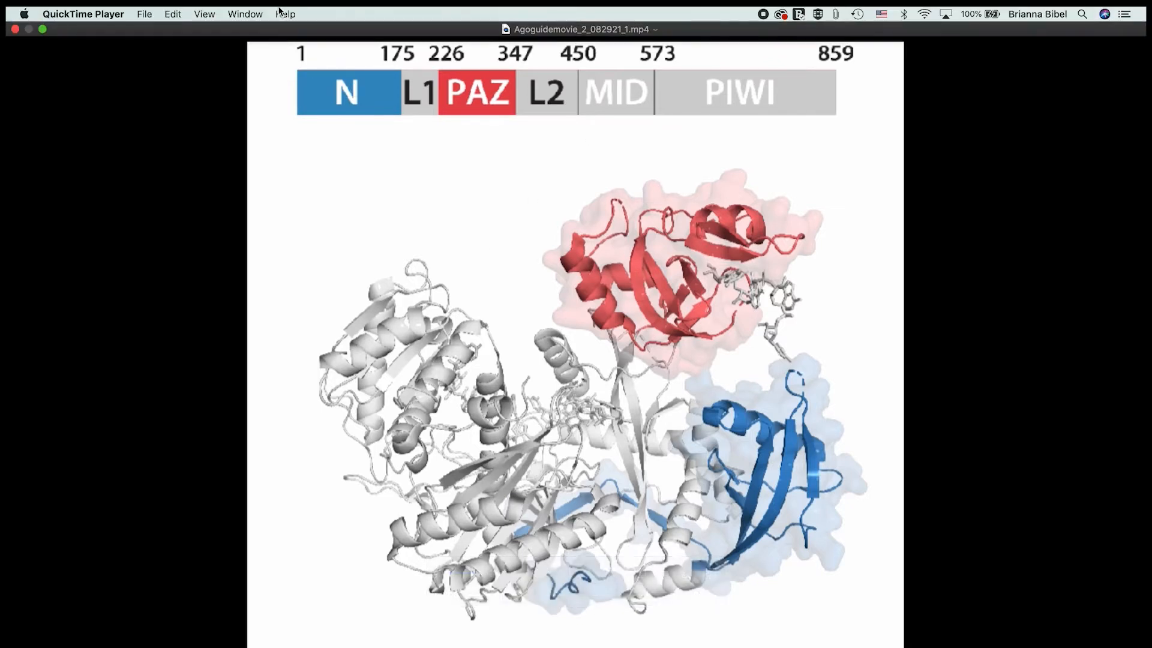
{"action": "left_click", "coordinate": [43, 29]}
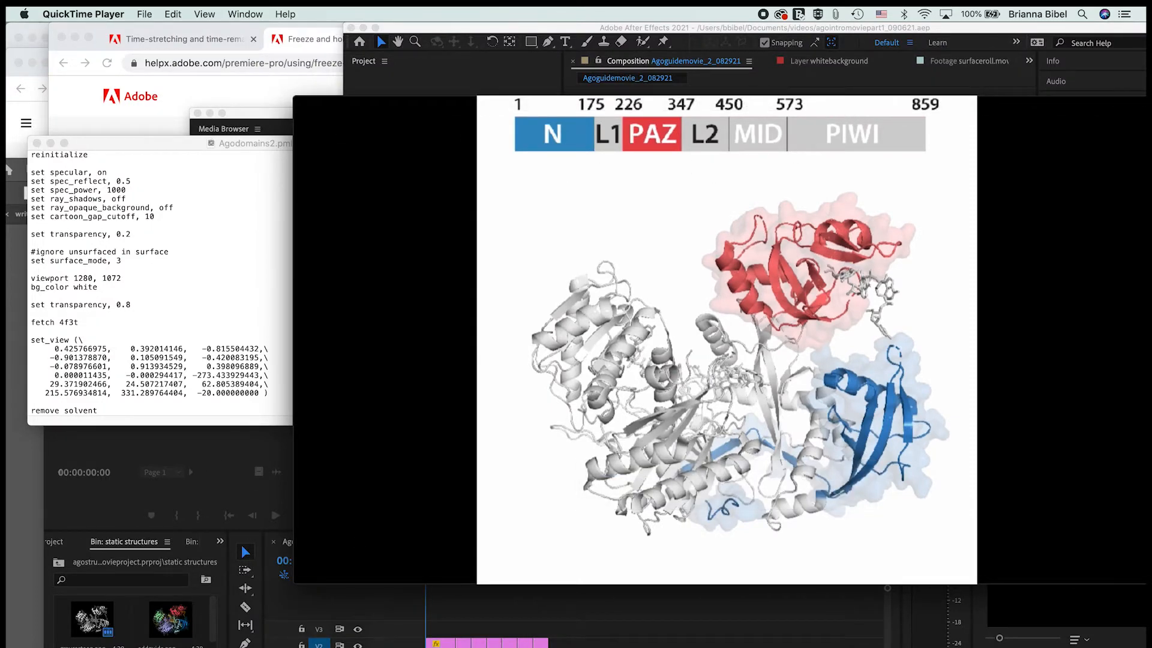
Step: Switch to Illustrator, examine the stacked domain bars in Untitled-1, and select and deselect the all-gray bar group
{"action": "key", "text": "super+Tab"}
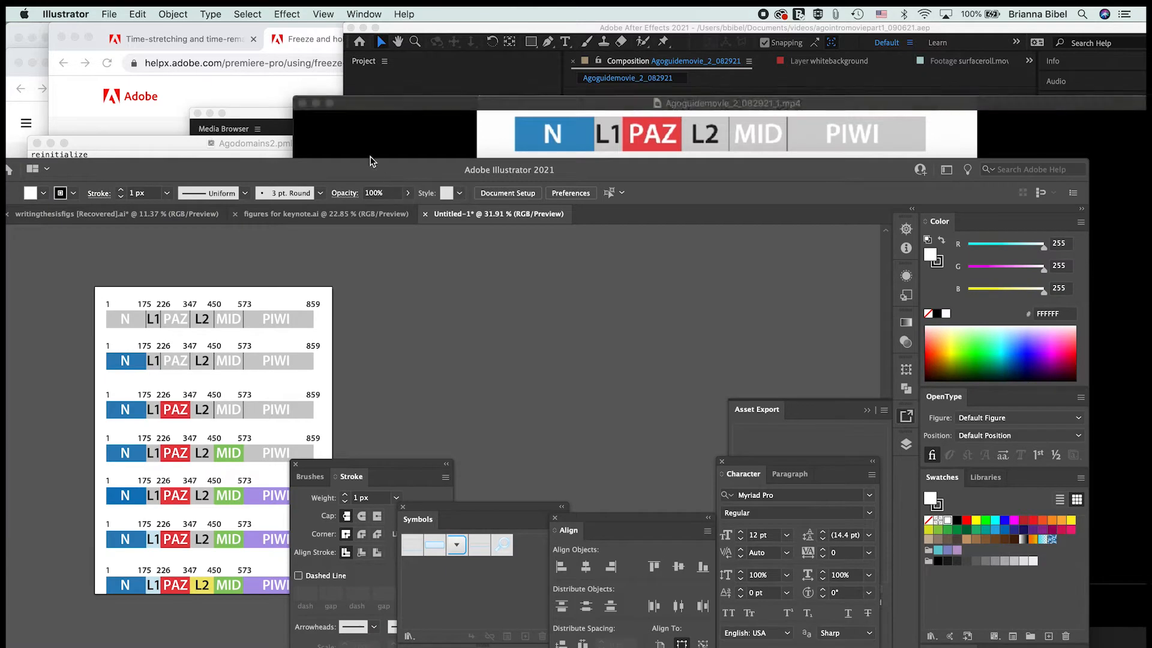
{"action": "left_click_drag", "start_coordinate": [372, 161], "coordinate": [336, 71]}
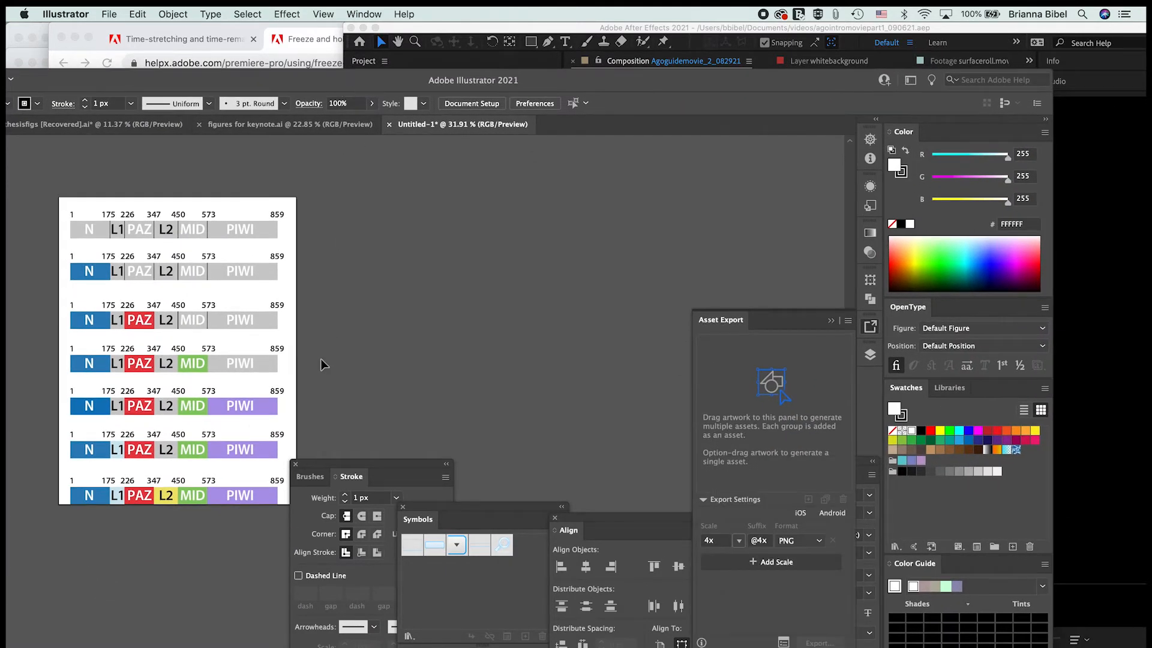
{"action": "scroll", "coordinate": [321, 359], "scroll_direction": "left", "scroll_amount": 3}
{"action": "scroll", "coordinate": [322, 359], "scroll_direction": "down", "scroll_amount": 2}
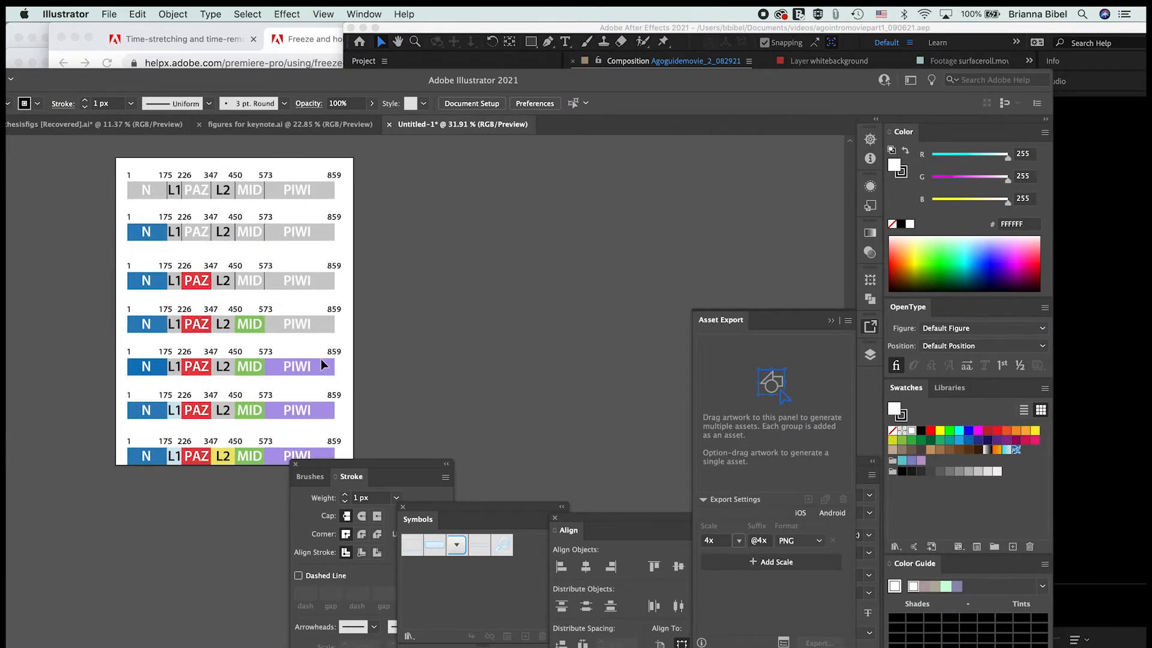
{"action": "left_click", "coordinate": [316, 190]}
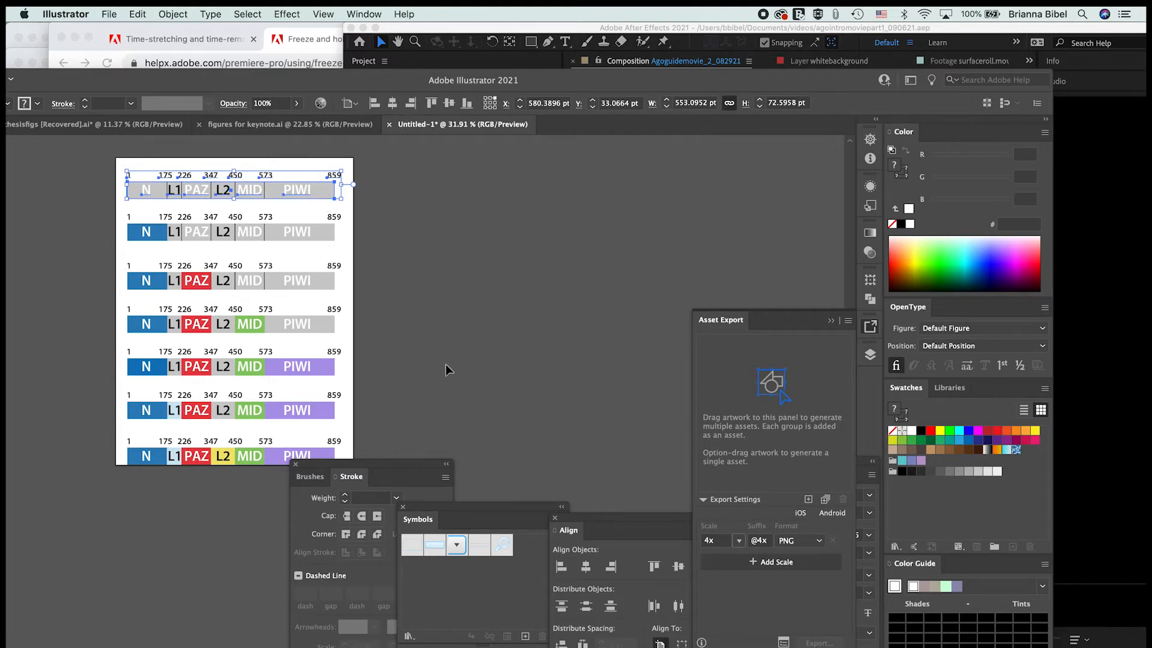
{"action": "left_click", "coordinate": [424, 342]}
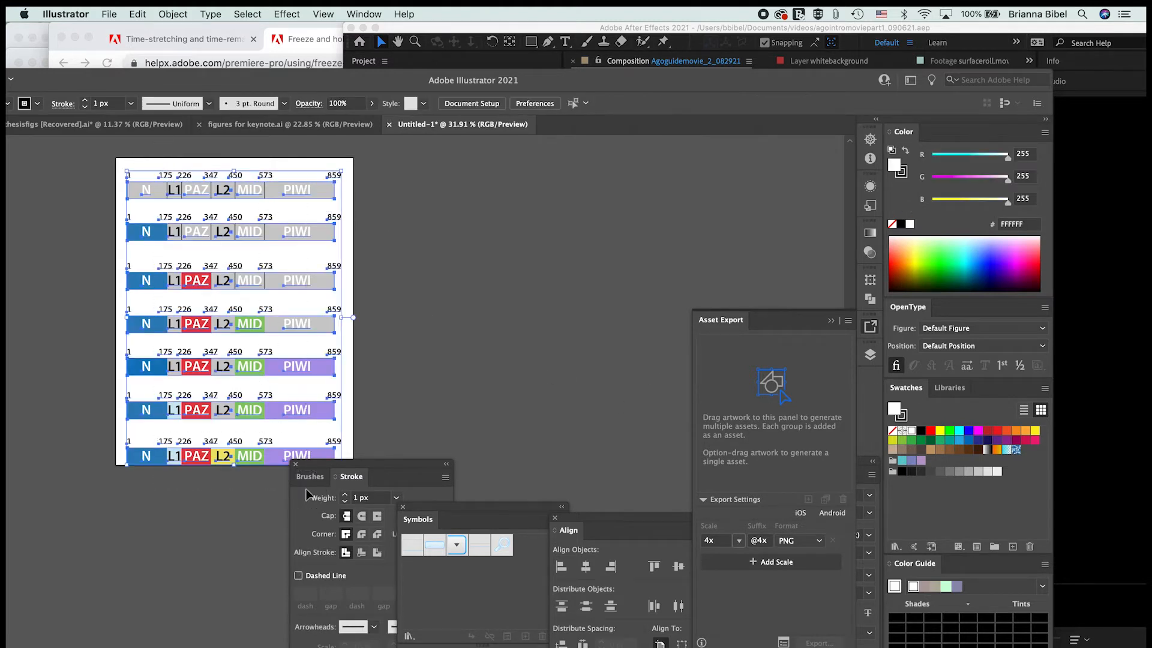
Step: Try to add all the domain bars to the export assets as one combined asset
{"action": "key", "text": "super+a"}
{"action": "left_click_drag", "start_coordinate": [298, 329], "coordinate": [751, 391]}
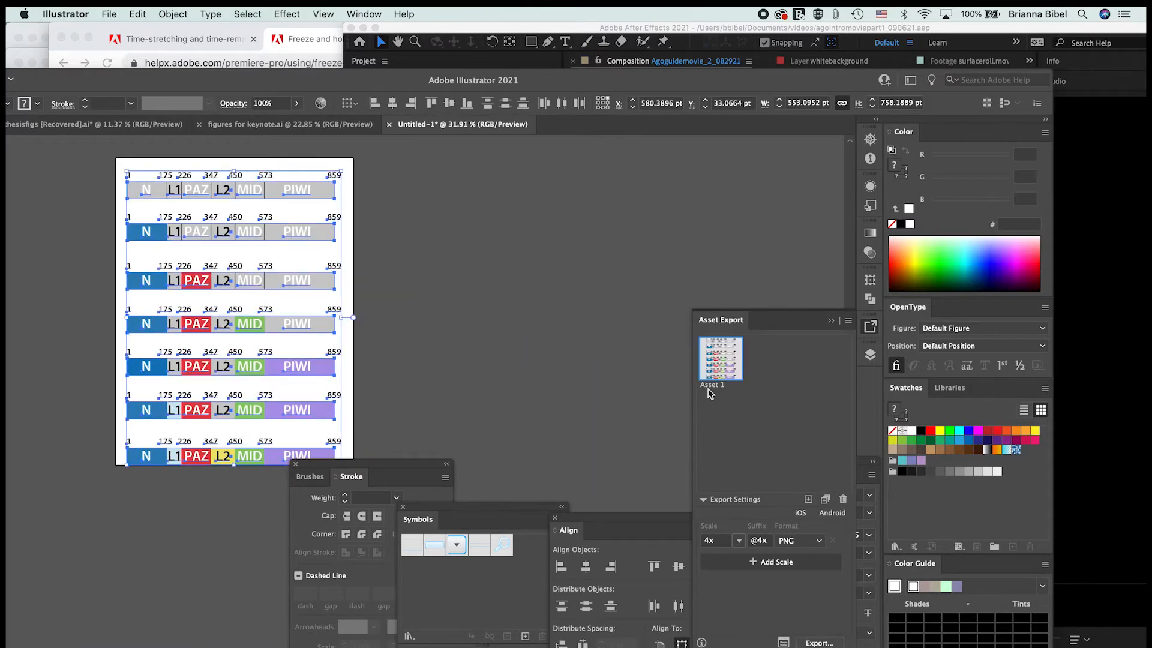
{"action": "key", "text": "super+z"}
Step: Add the seven domain bars as separate export assets, open the export destination dialog, and cancel it
{"action": "left_click", "coordinate": [578, 287]}
{"action": "left_click", "coordinate": [316, 198]}
{"action": "left_click", "coordinate": [391, 203]}
{"action": "left_click_drag", "start_coordinate": [217, 148], "coordinate": [235, 449]}
{"action": "left_click_drag", "start_coordinate": [260, 401], "coordinate": [774, 423]}
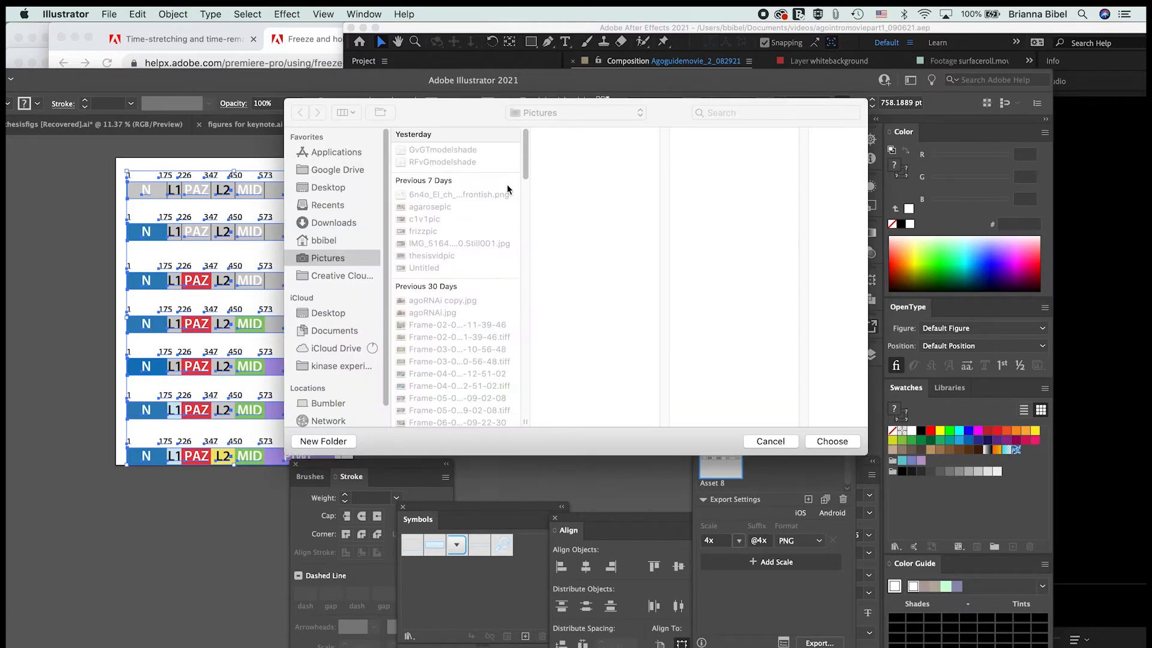
{"action": "left_click", "coordinate": [770, 441]}
Step: Move the Illustrator window out of the way, switch to PyMOL, and place its window beside the script file
{"action": "left_click_drag", "start_coordinate": [373, 87], "coordinate": [293, 248]}
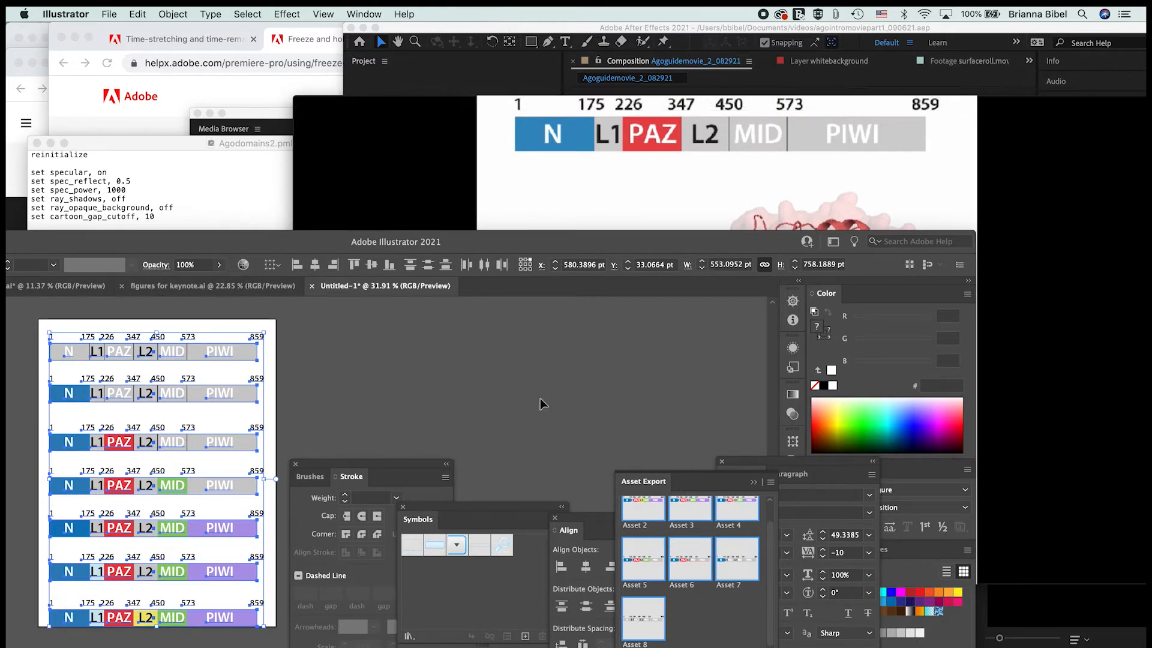
{"action": "left_click", "coordinate": [436, 143]}
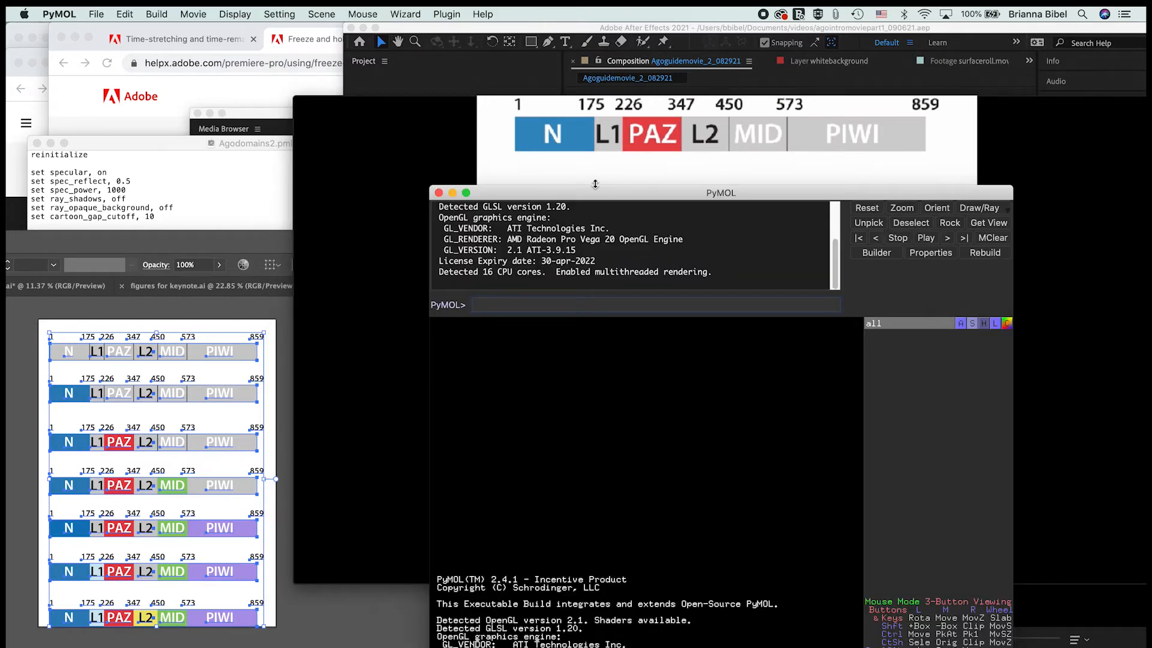
{"action": "left_click_drag", "start_coordinate": [598, 193], "coordinate": [581, 116]}
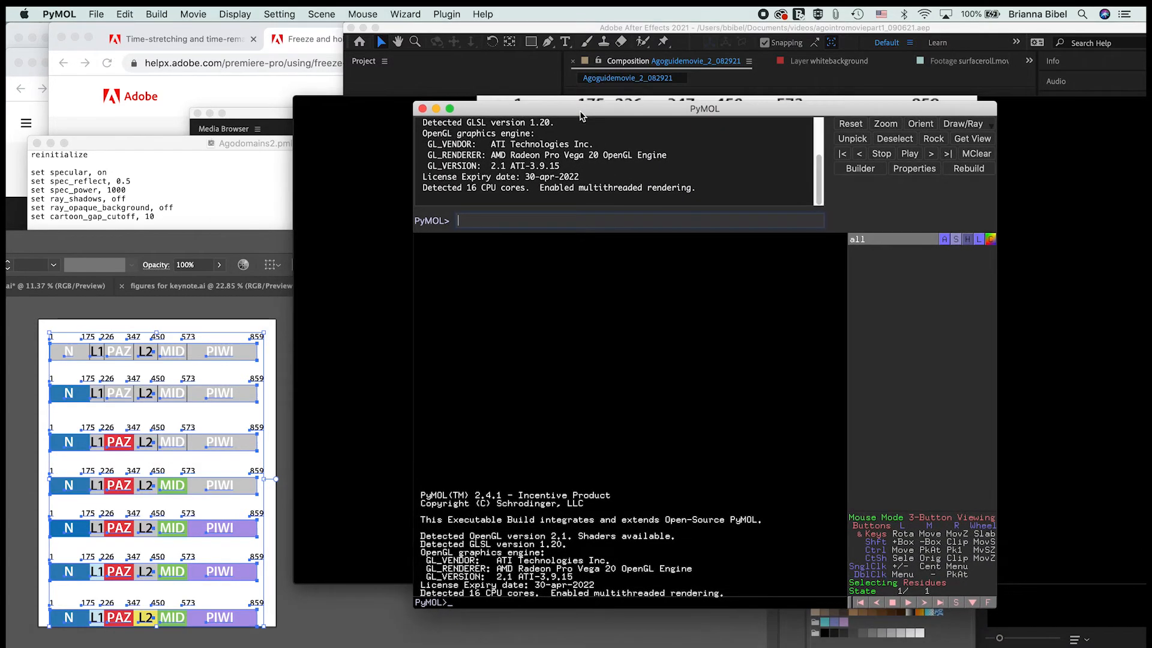
Step: Switch to TextEdit and skim the Agodomains2.pml script from its start to its end and back
{"action": "left_click", "coordinate": [252, 176]}
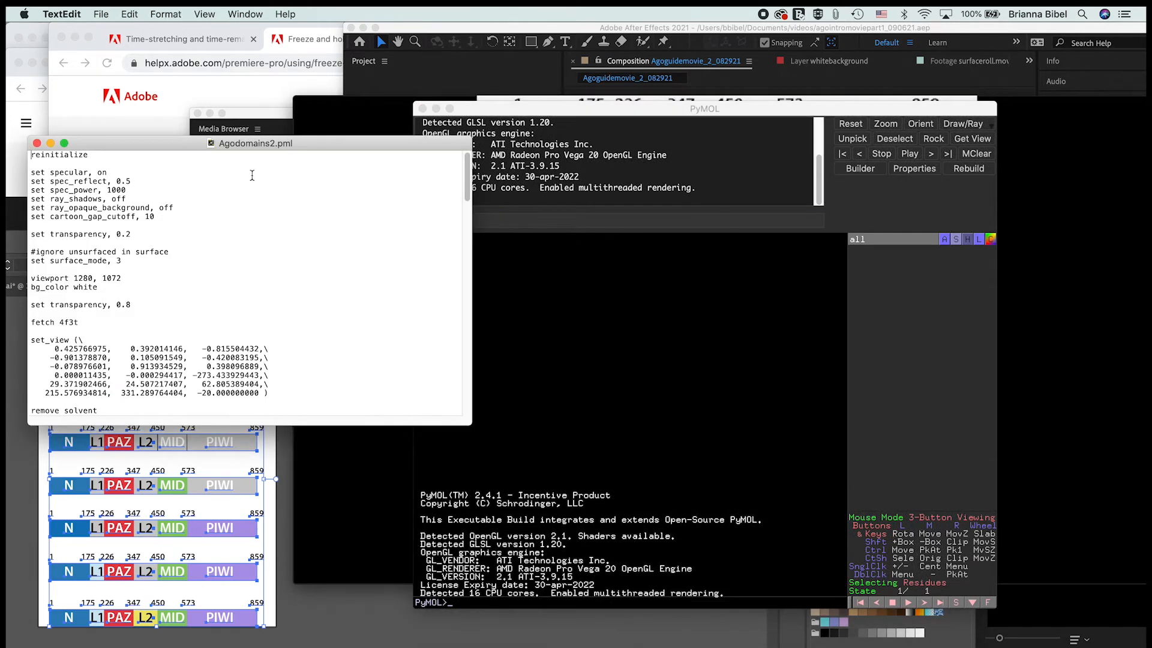
{"action": "scroll", "coordinate": [252, 175], "scroll_direction": "down", "scroll_amount": 20}
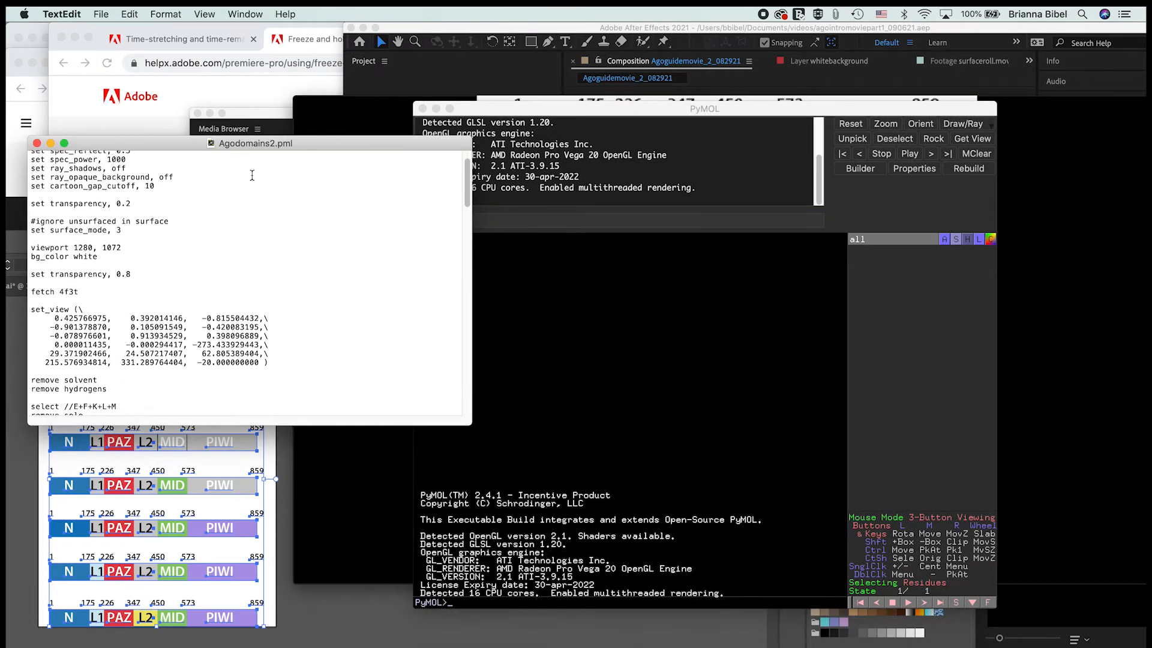
{"action": "scroll", "coordinate": [252, 175], "scroll_direction": "down", "scroll_amount": 20}
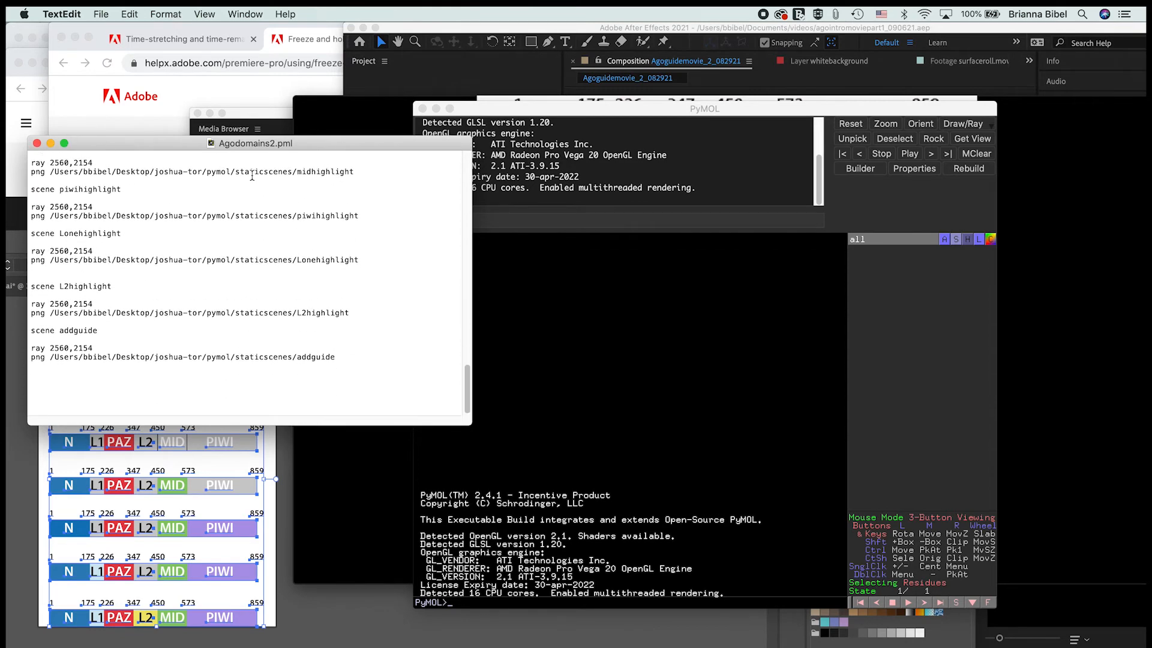
{"action": "scroll", "coordinate": [252, 175], "scroll_direction": "up", "scroll_amount": 15}
{"action": "scroll", "coordinate": [252, 175], "scroll_direction": "up", "scroll_amount": 20}
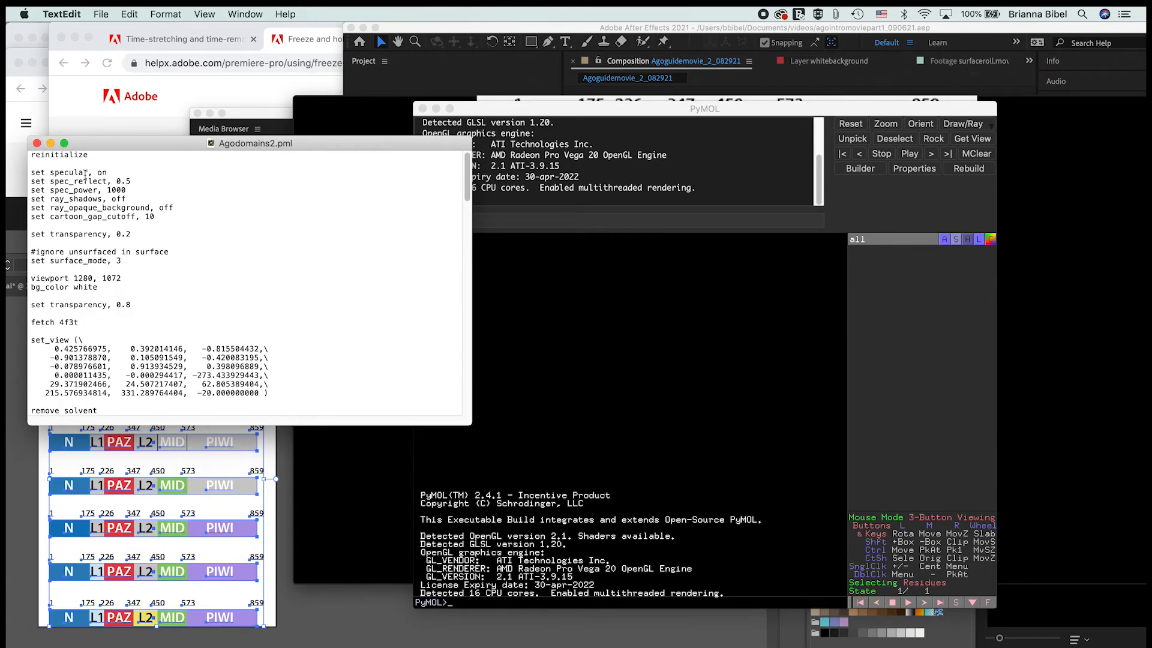
Step: Examine the script's display settings, the fetch of 4f3t, the removal commands, and the domain selections with their colors
{"action": "scroll", "coordinate": [111, 272], "scroll_direction": "down", "scroll_amount": 5}
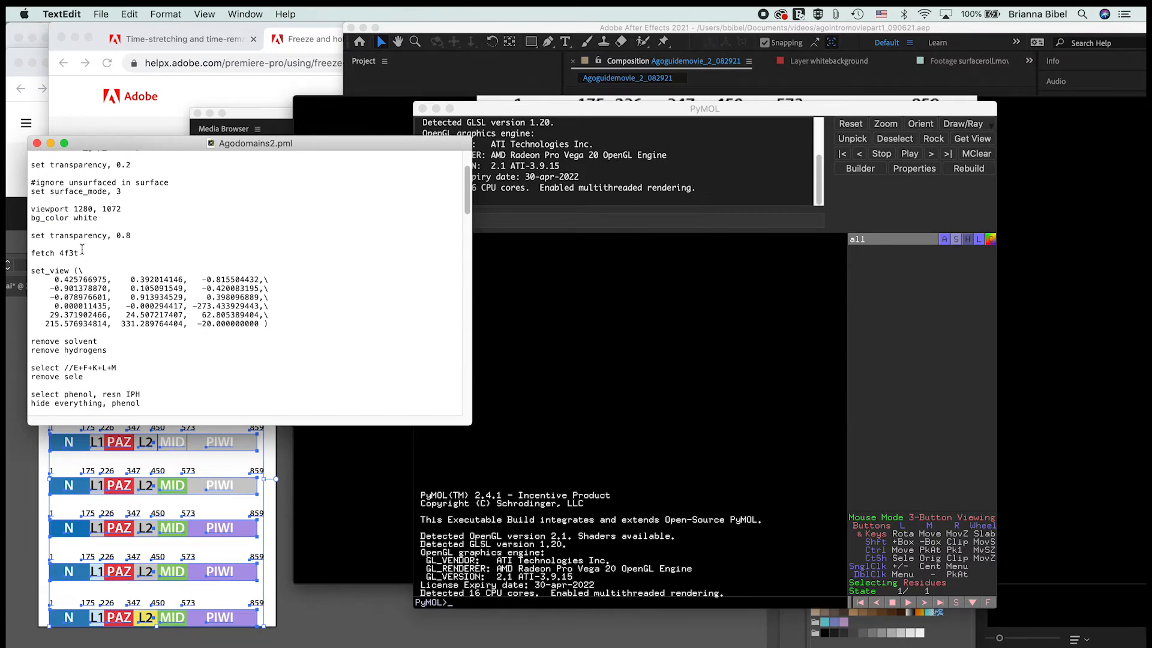
{"action": "scroll", "coordinate": [90, 254], "scroll_direction": "down", "scroll_amount": 7}
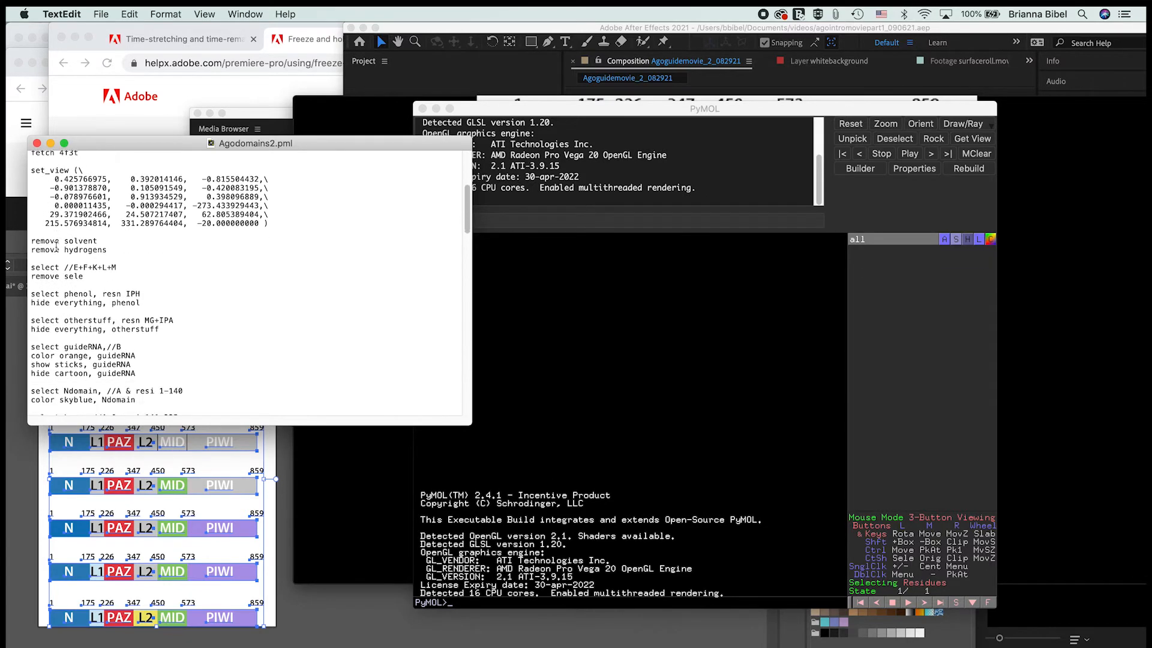
{"action": "scroll", "coordinate": [110, 270], "scroll_direction": "down", "scroll_amount": 15}
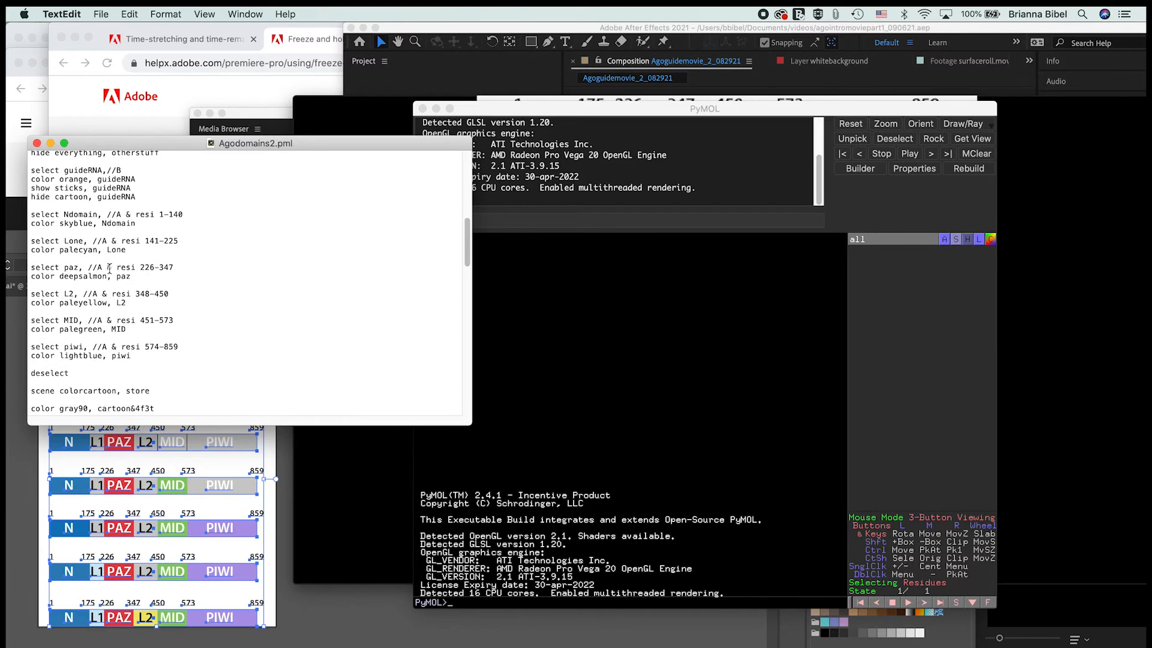
{"action": "scroll", "coordinate": [110, 269], "scroll_direction": "down", "scroll_amount": 1}
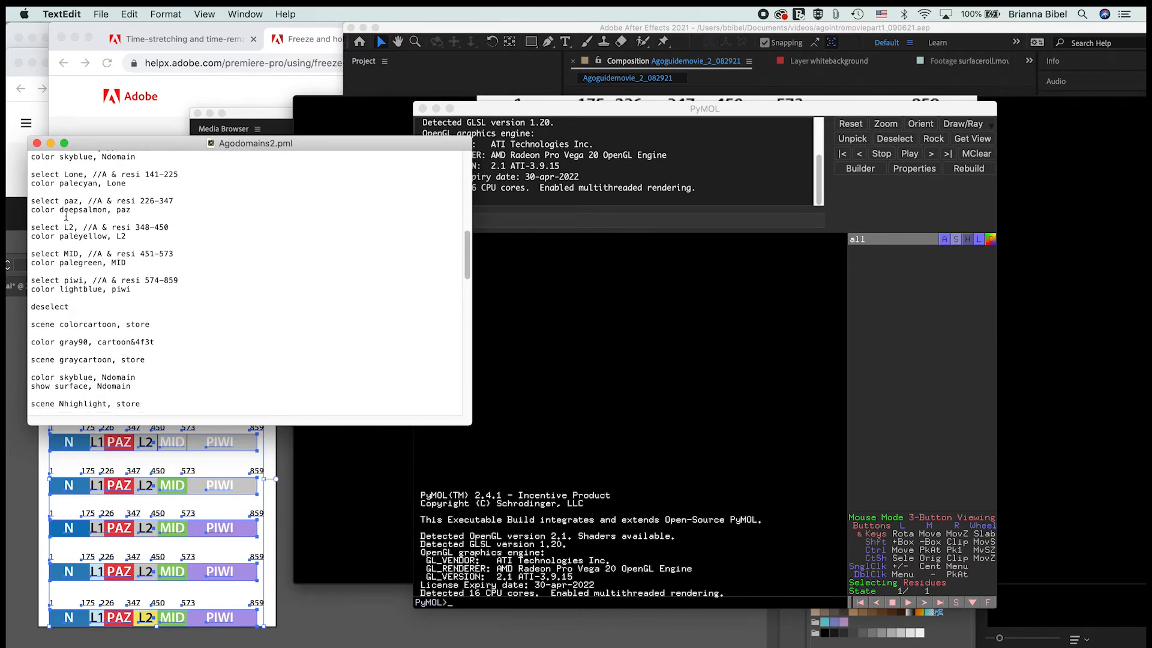
Step: Examine the script's stored highlight scenes and the ray and png commands that render each scene to an image
{"action": "scroll", "coordinate": [184, 265], "scroll_direction": "down", "scroll_amount": 7}
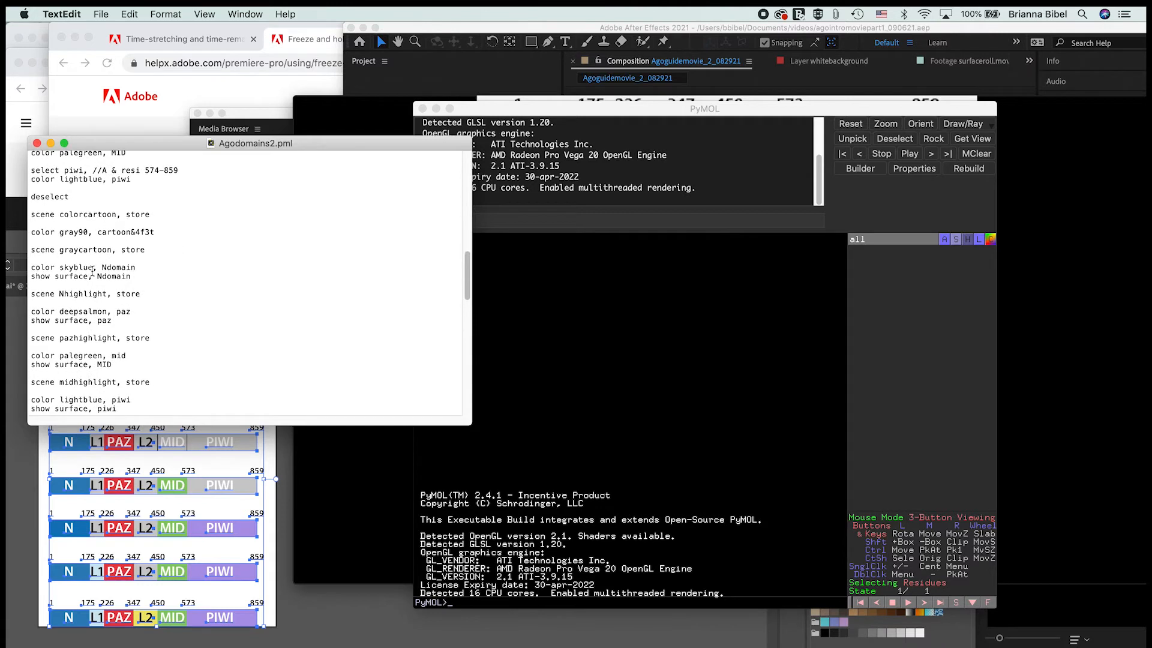
{"action": "scroll", "coordinate": [92, 272], "scroll_direction": "down", "scroll_amount": 3}
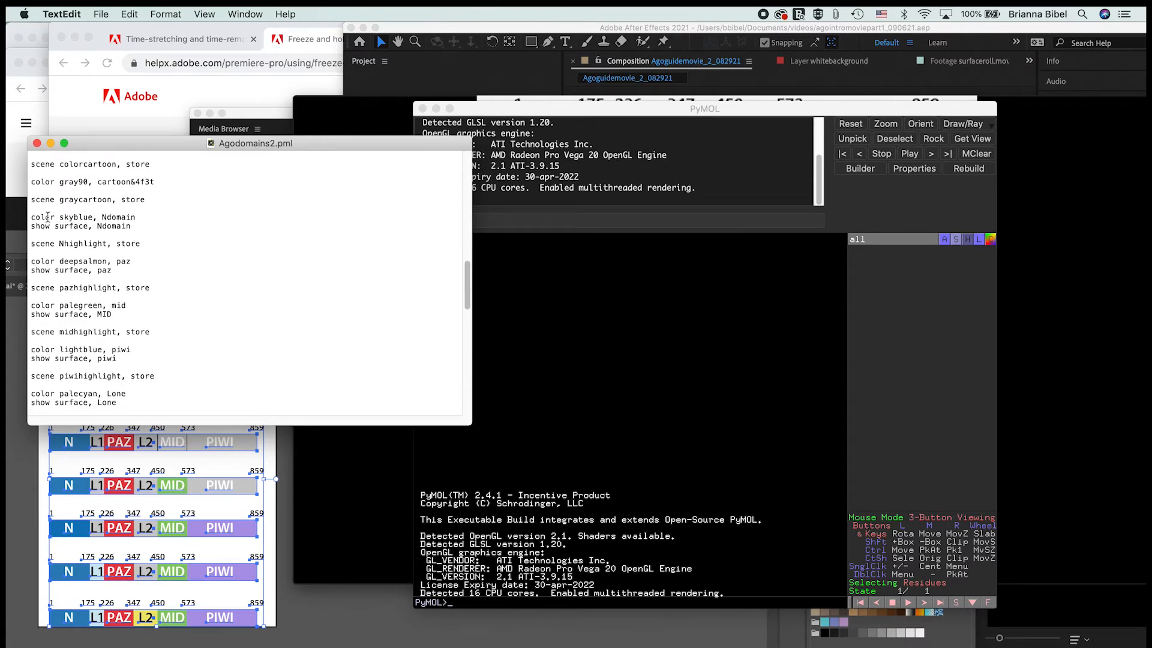
{"action": "scroll", "coordinate": [66, 227], "scroll_direction": "down", "scroll_amount": 1}
{"action": "scroll", "coordinate": [90, 243], "scroll_direction": "up", "scroll_amount": 1}
{"action": "scroll", "coordinate": [120, 263], "scroll_direction": "down", "scroll_amount": 3}
{"action": "scroll", "coordinate": [120, 262], "scroll_direction": "down", "scroll_amount": 15}
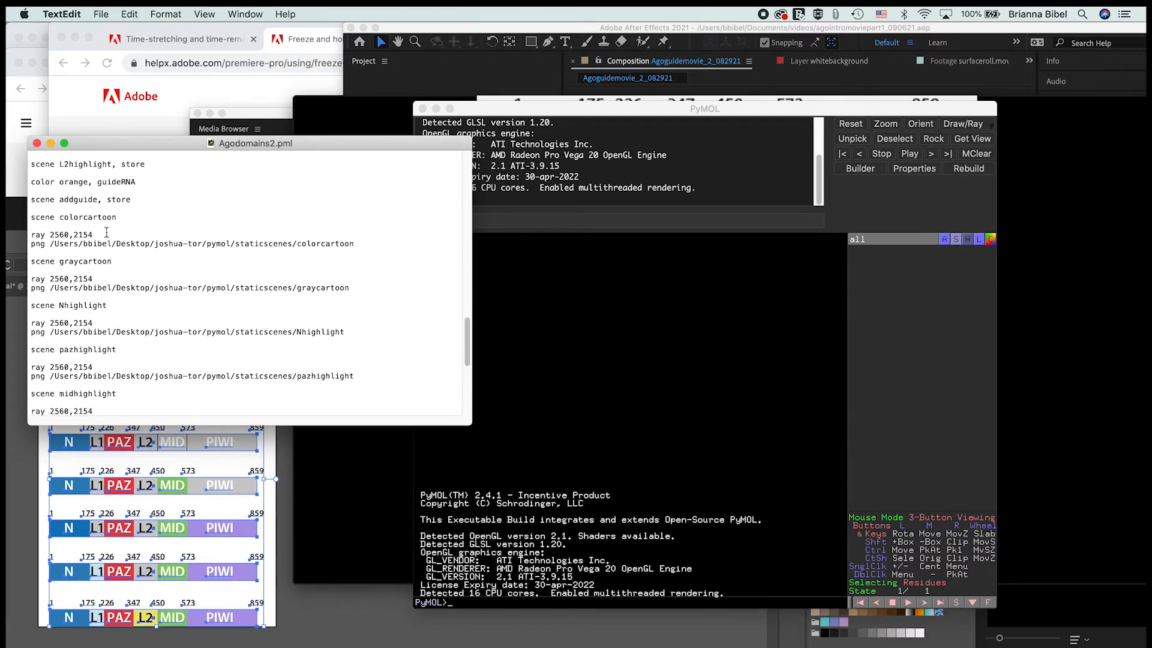
Step: Copy the Agodomains2.pml script from its start through the scene colorcartoon line and run it in PyMOL
{"action": "scroll", "coordinate": [51, 226], "scroll_direction": "down", "scroll_amount": 2}
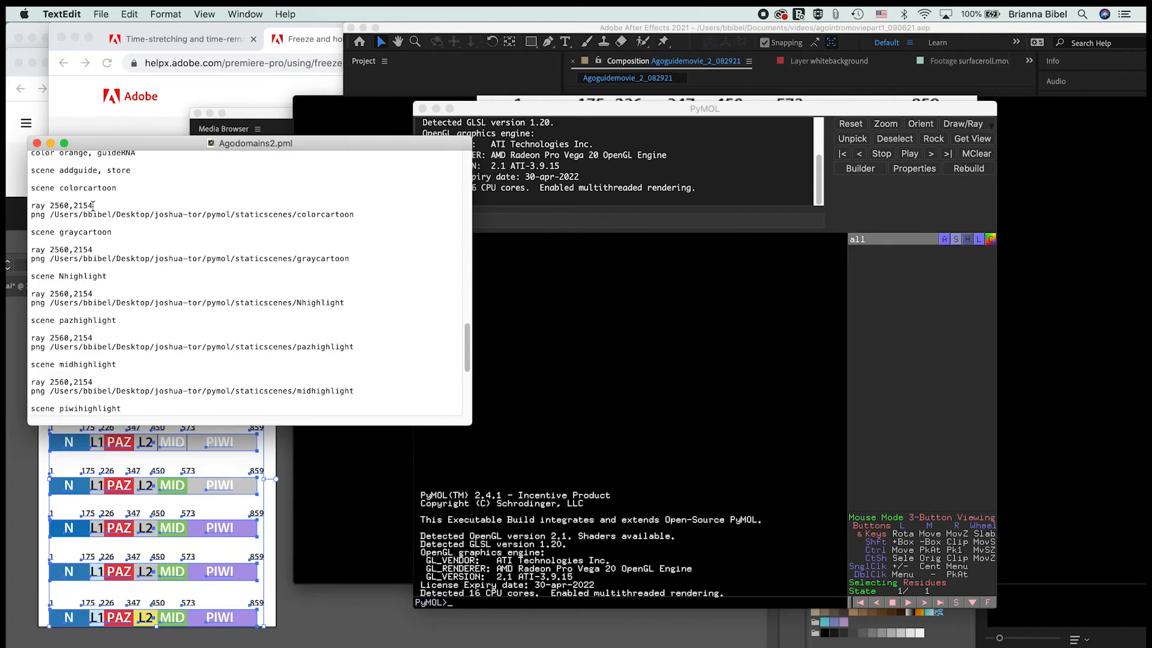
{"action": "scroll", "coordinate": [97, 227], "scroll_direction": "down", "scroll_amount": 7}
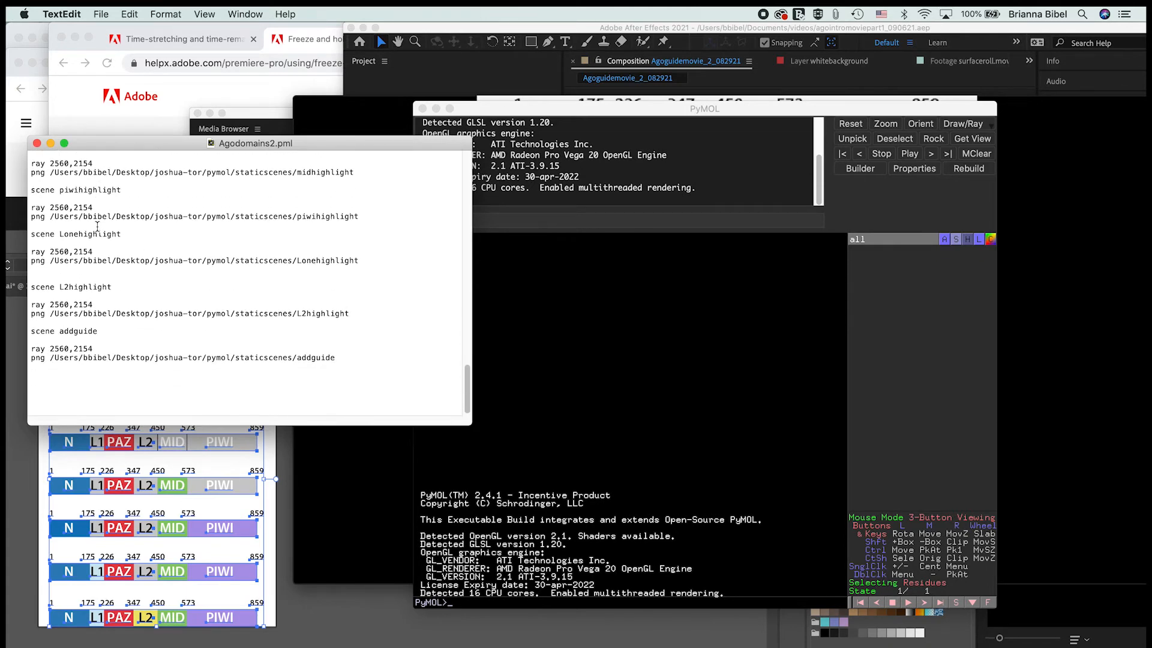
{"action": "scroll", "coordinate": [97, 227], "scroll_direction": "up", "scroll_amount": 12}
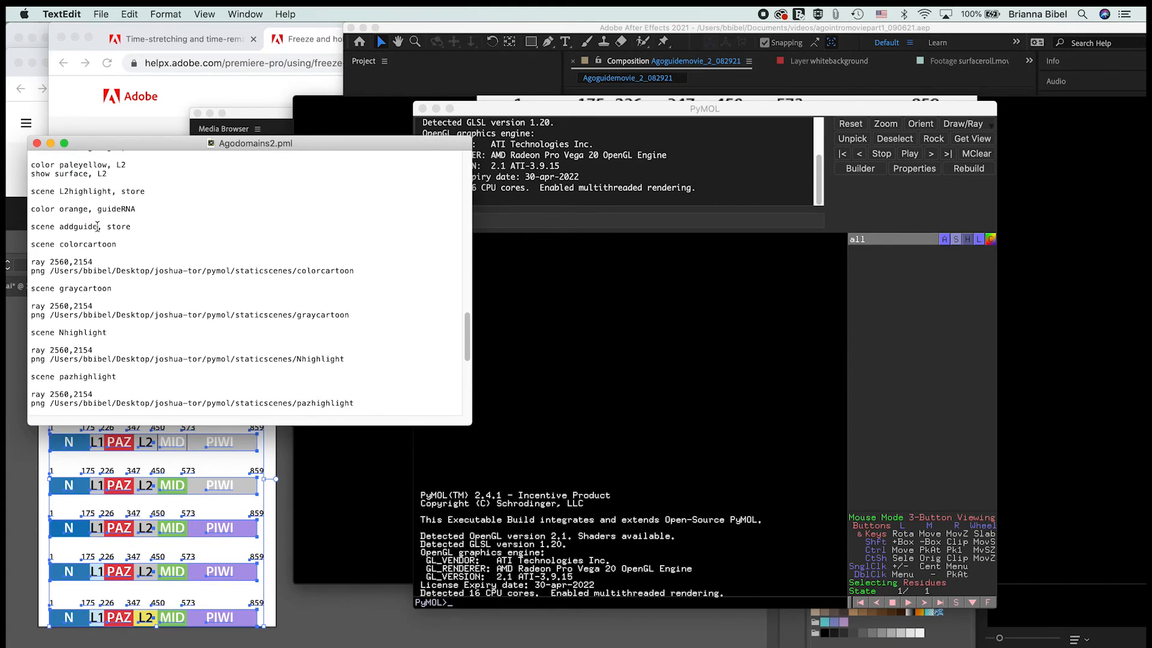
{"action": "scroll", "coordinate": [101, 240], "scroll_direction": "up", "scroll_amount": 2}
{"action": "left_click_drag", "start_coordinate": [121, 309], "coordinate": [37, 22]}
{"action": "key", "text": "super+c"}
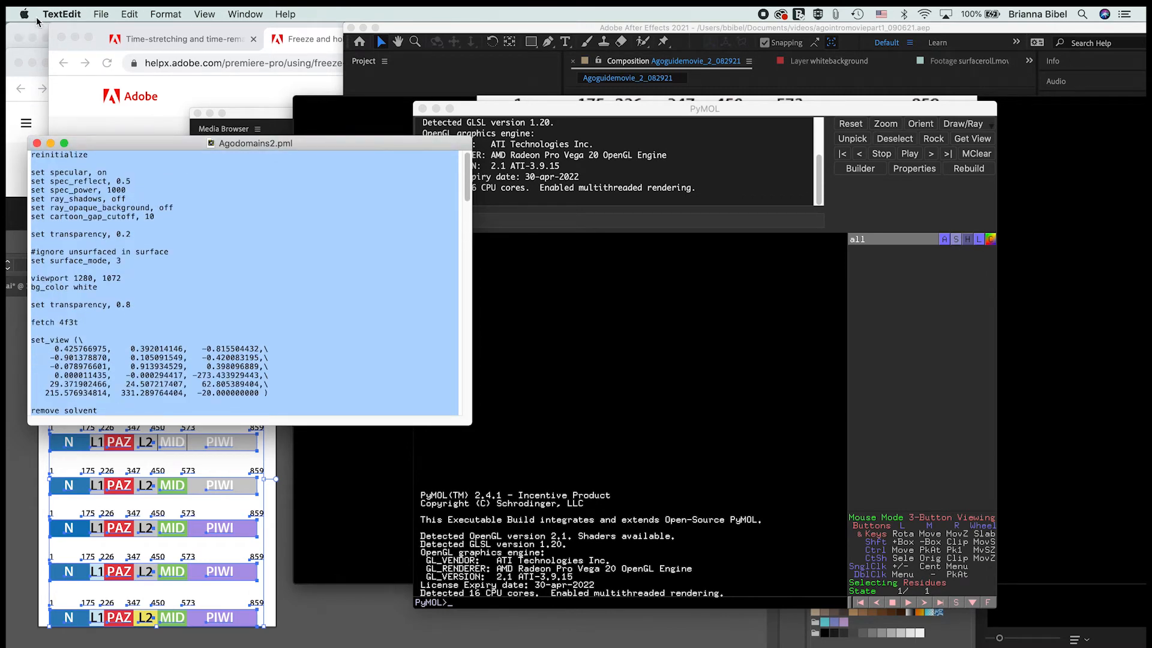
{"action": "left_click", "coordinate": [556, 217]}
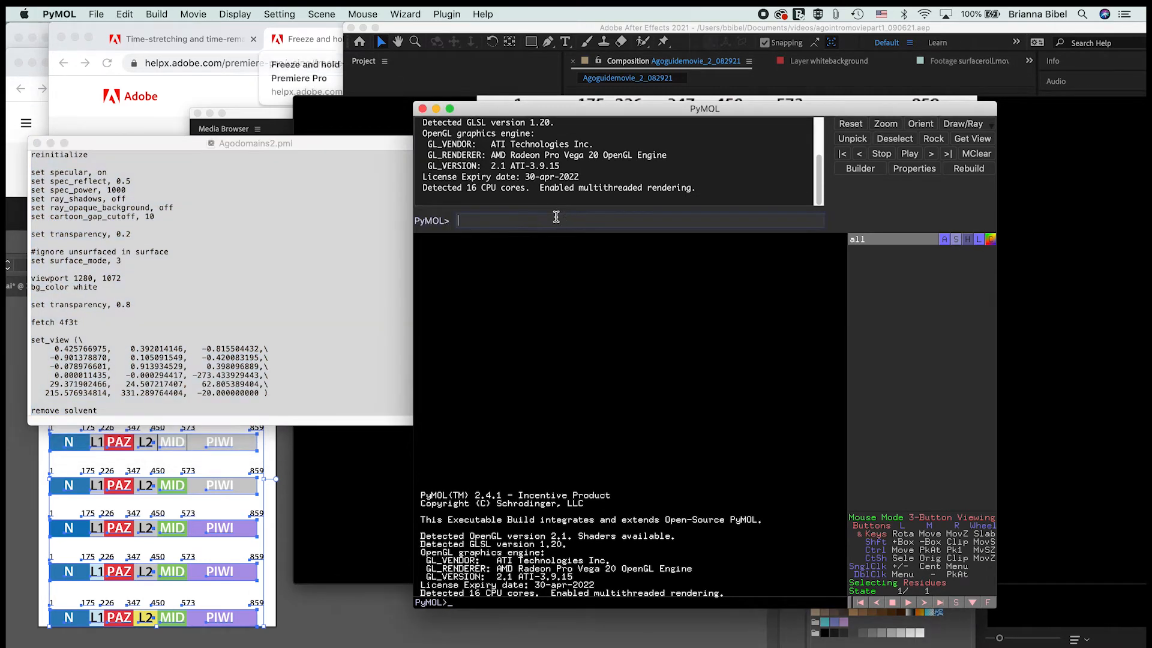
{"action": "key", "text": "super+v"}
{"action": "key", "text": "Return"}
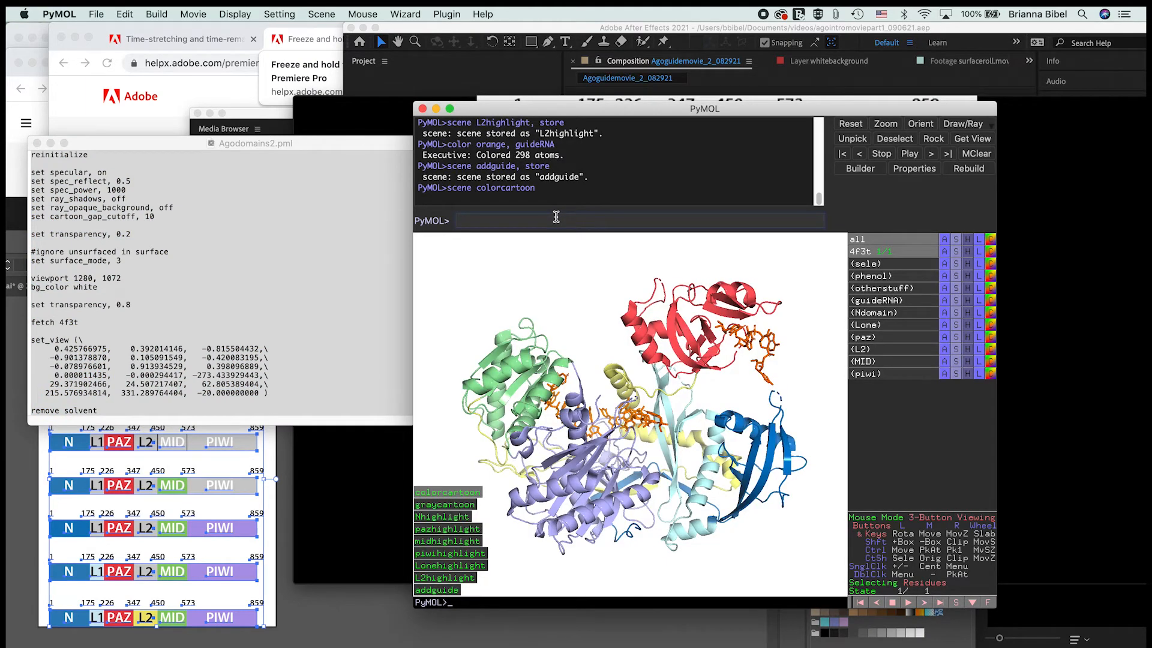
Step: Recall the stored scenes one after another, from graycartoon through the domain highlights to addguide
{"action": "left_click", "coordinate": [447, 505]}
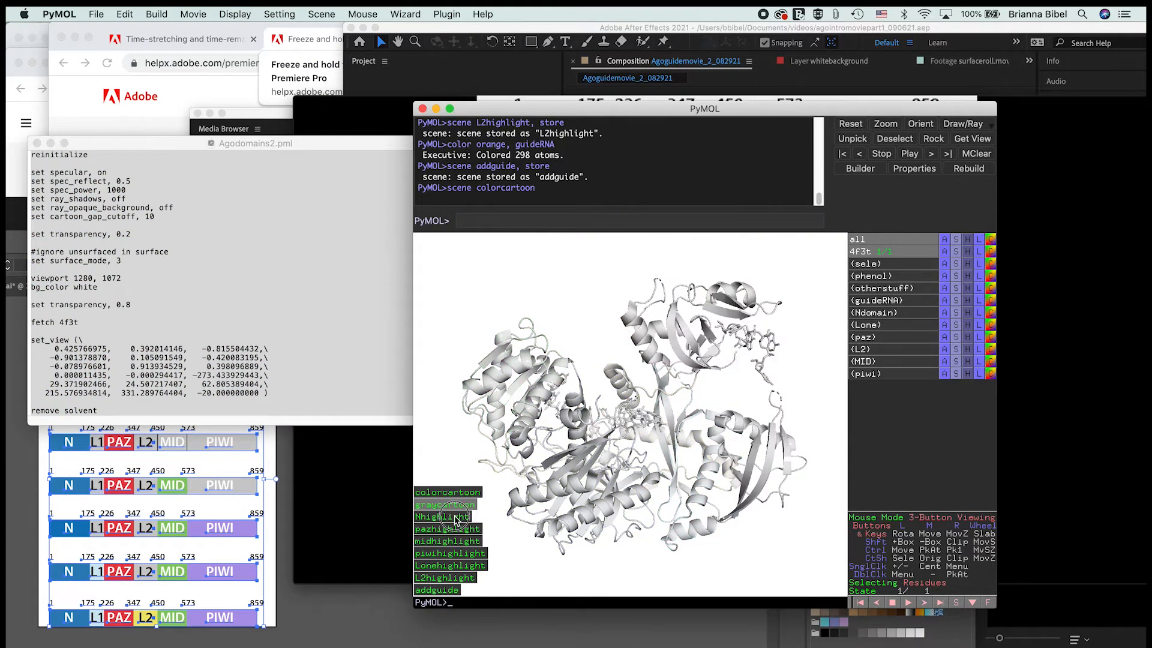
{"action": "left_click", "coordinate": [451, 530]}
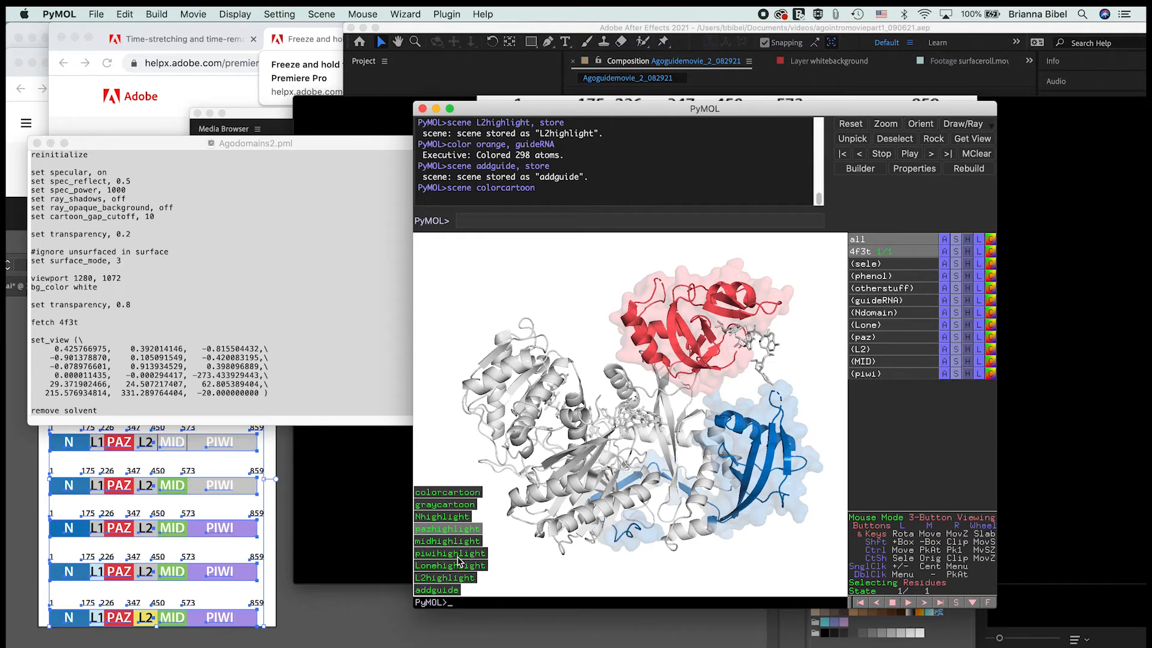
{"action": "left_click", "coordinate": [451, 541]}
{"action": "left_click", "coordinate": [459, 553]}
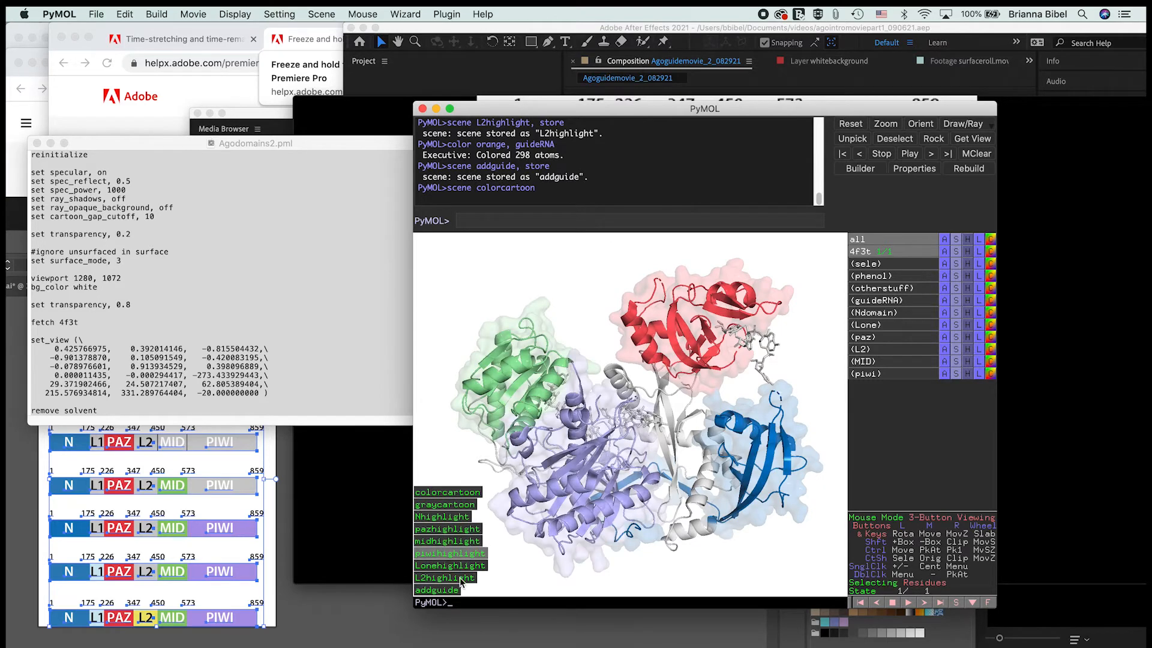
{"action": "left_click", "coordinate": [455, 567]}
{"action": "left_click", "coordinate": [454, 576]}
{"action": "left_click", "coordinate": [453, 591]}
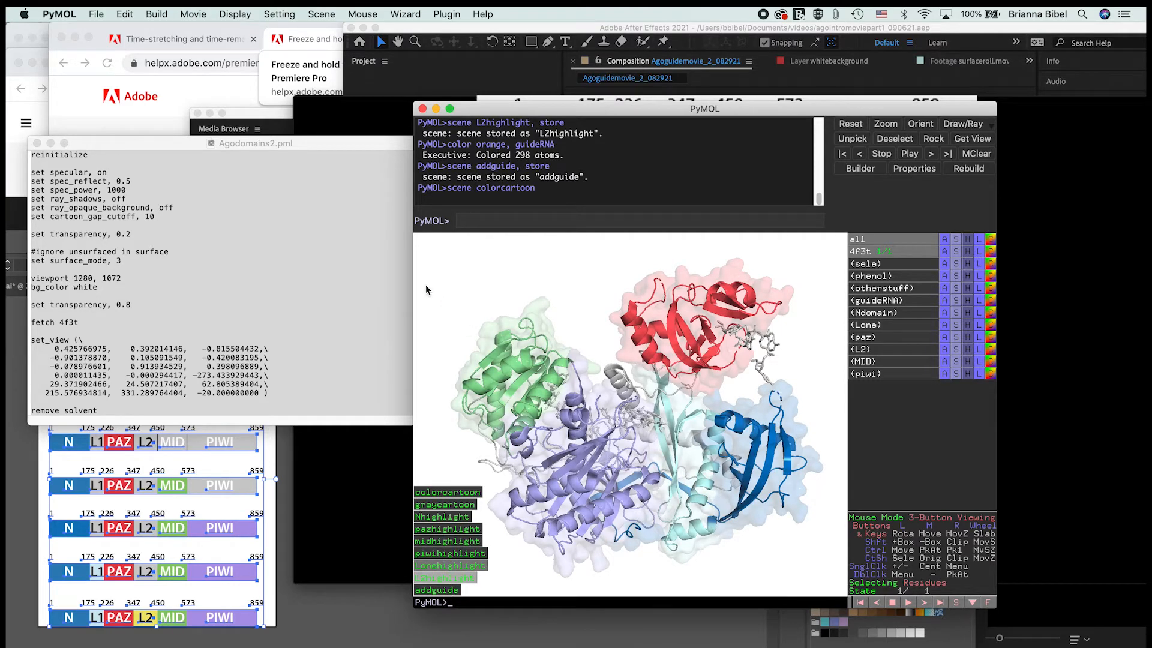
Step: Look over the Draw/Ray image options, then return the view to the colorcartoon scene
{"action": "left_click", "coordinate": [991, 125]}
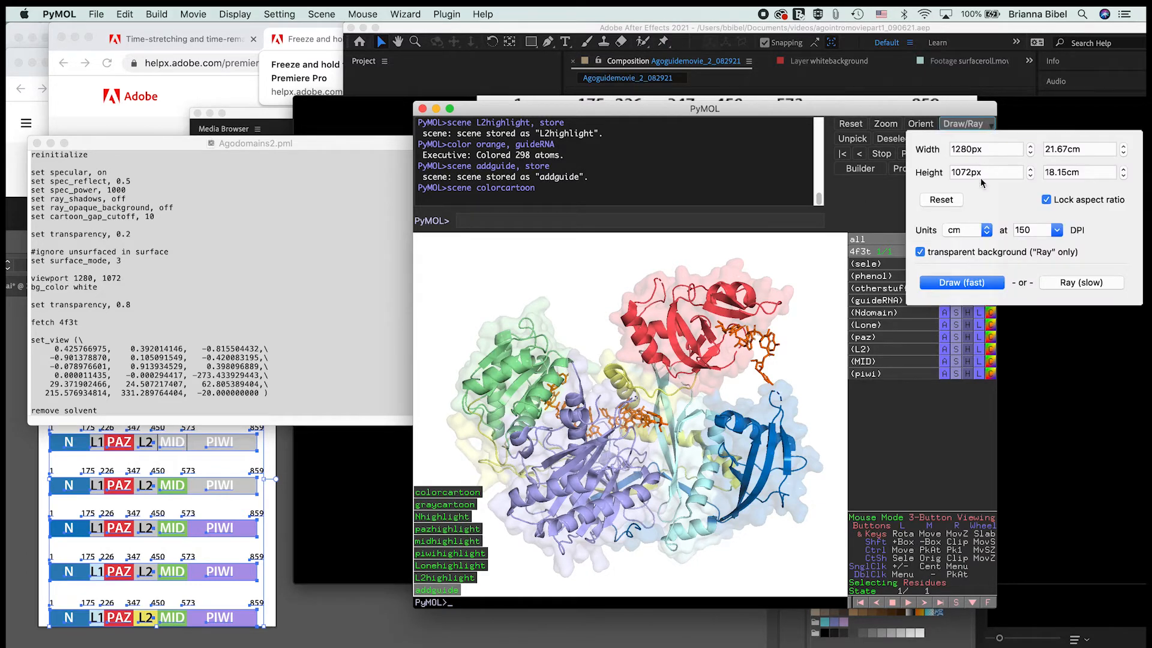
{"action": "left_click", "coordinate": [818, 391]}
{"action": "left_click", "coordinate": [436, 504]}
{"action": "left_click", "coordinate": [425, 494]}
Step: Switch to TextEdit and review the domain selections, stored scenes, and ray and png render commands in Agodomains2.pml
{"action": "left_click", "coordinate": [252, 302]}
{"action": "scroll", "coordinate": [252, 298], "scroll_direction": "down", "scroll_amount": 8}
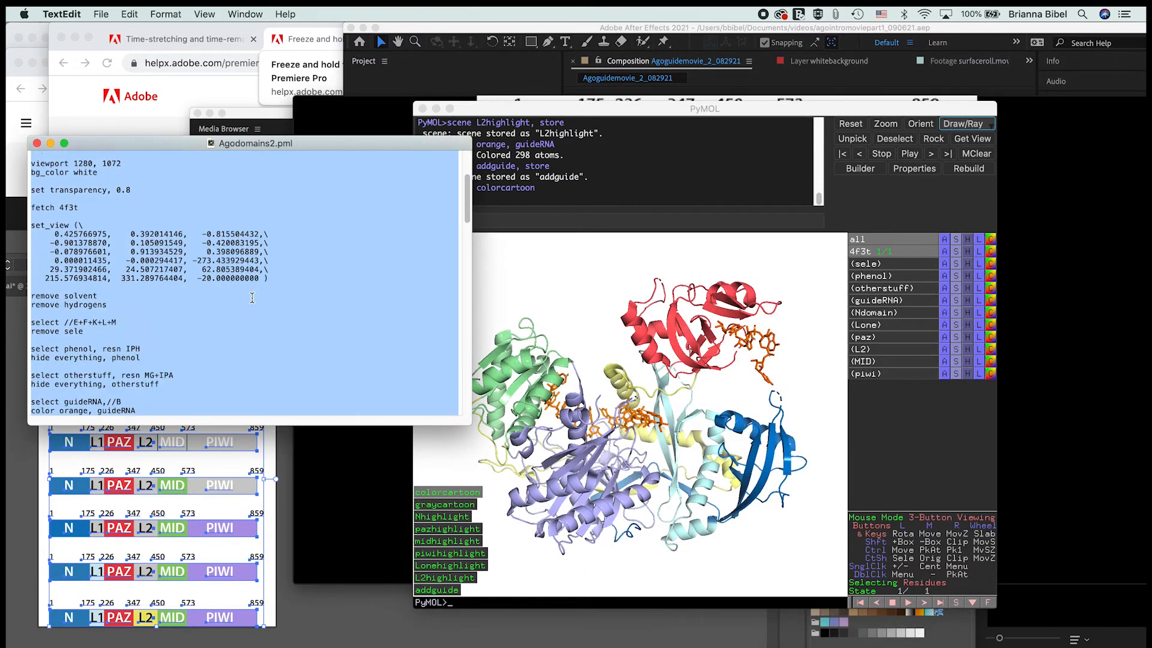
{"action": "scroll", "coordinate": [252, 298], "scroll_direction": "down", "scroll_amount": 5}
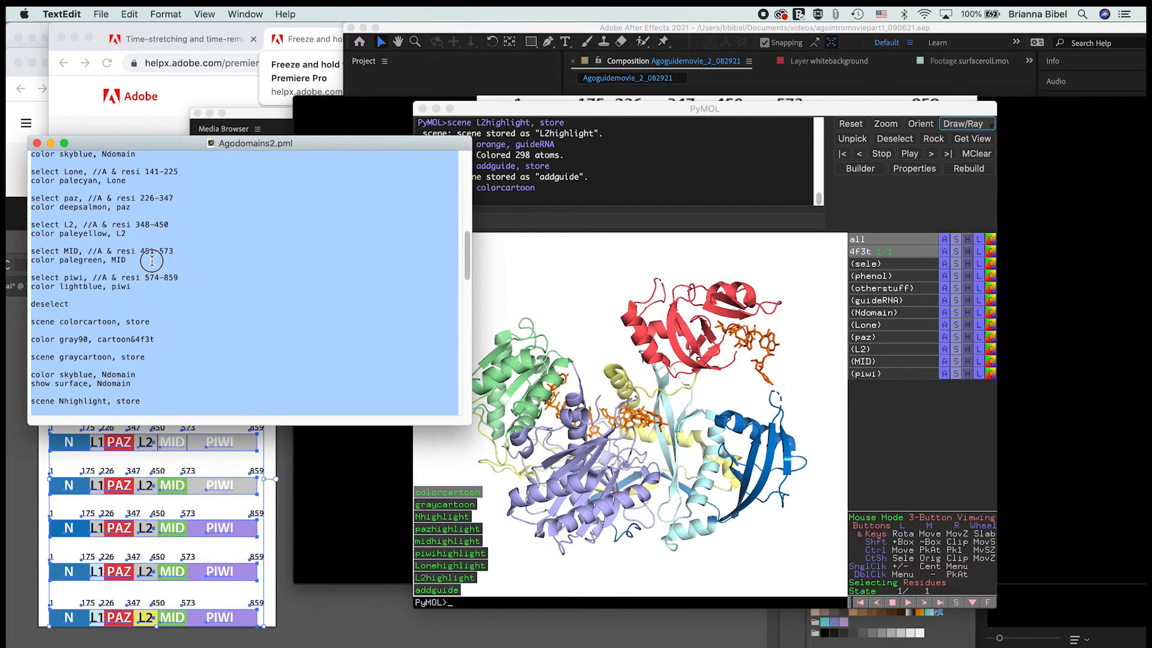
{"action": "left_click", "coordinate": [152, 261]}
{"action": "scroll", "coordinate": [152, 260], "scroll_direction": "down", "scroll_amount": 2}
{"action": "scroll", "coordinate": [152, 260], "scroll_direction": "down", "scroll_amount": 3}
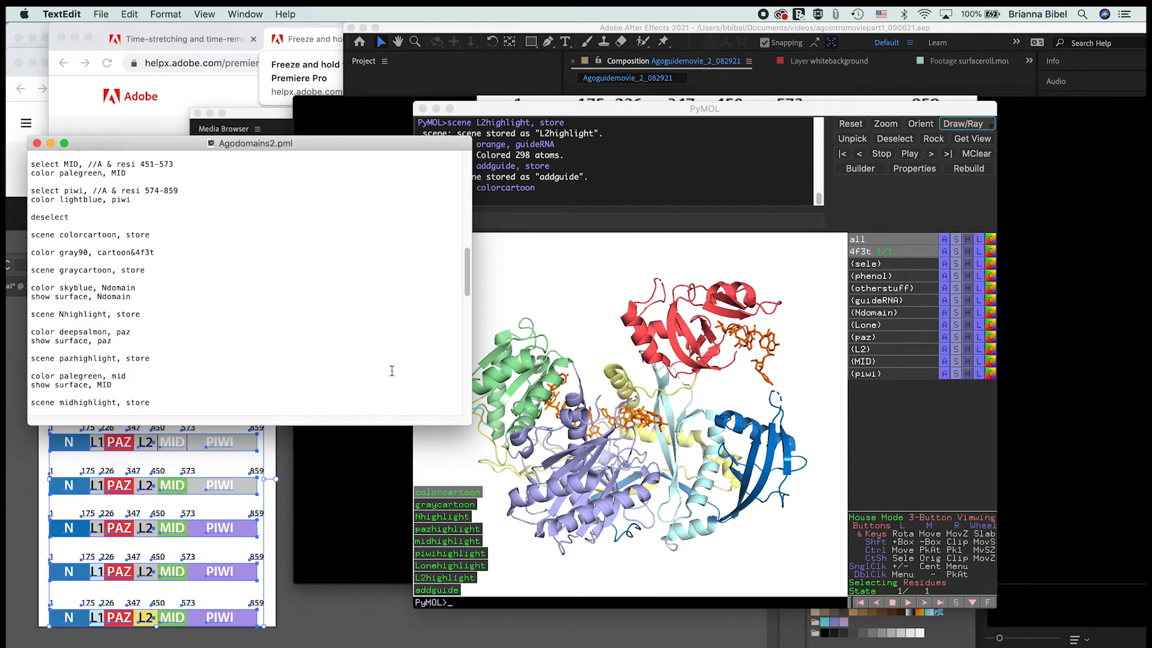
{"action": "scroll", "coordinate": [92, 224], "scroll_direction": "up", "scroll_amount": 1}
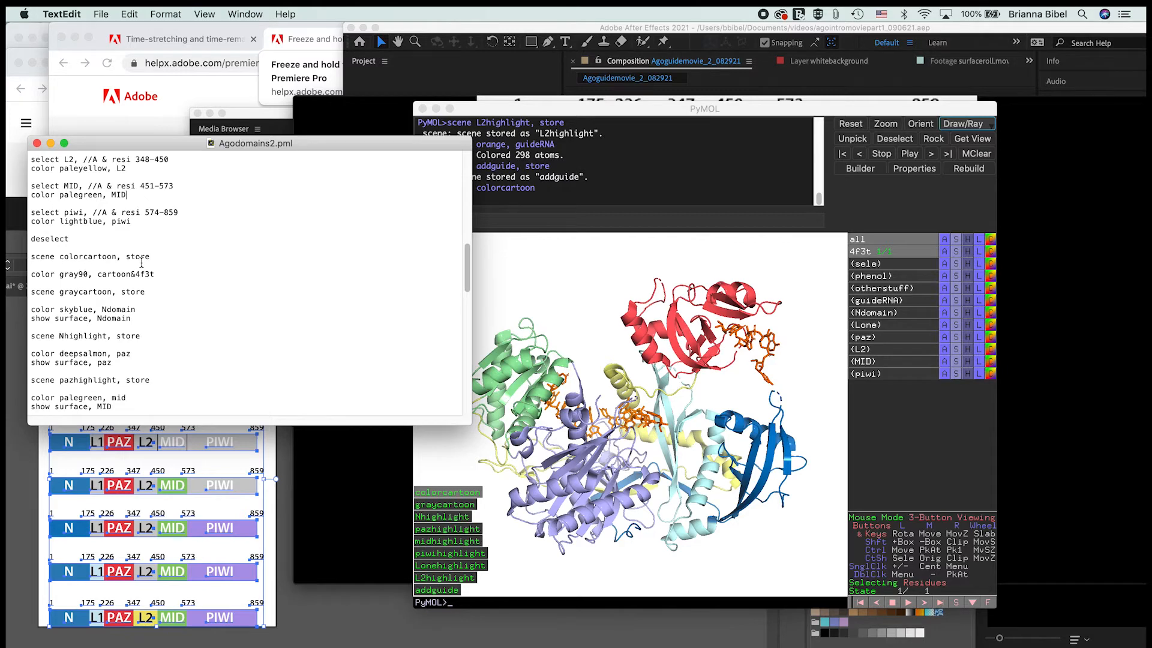
{"action": "scroll", "coordinate": [124, 296], "scroll_direction": "down", "scroll_amount": 15}
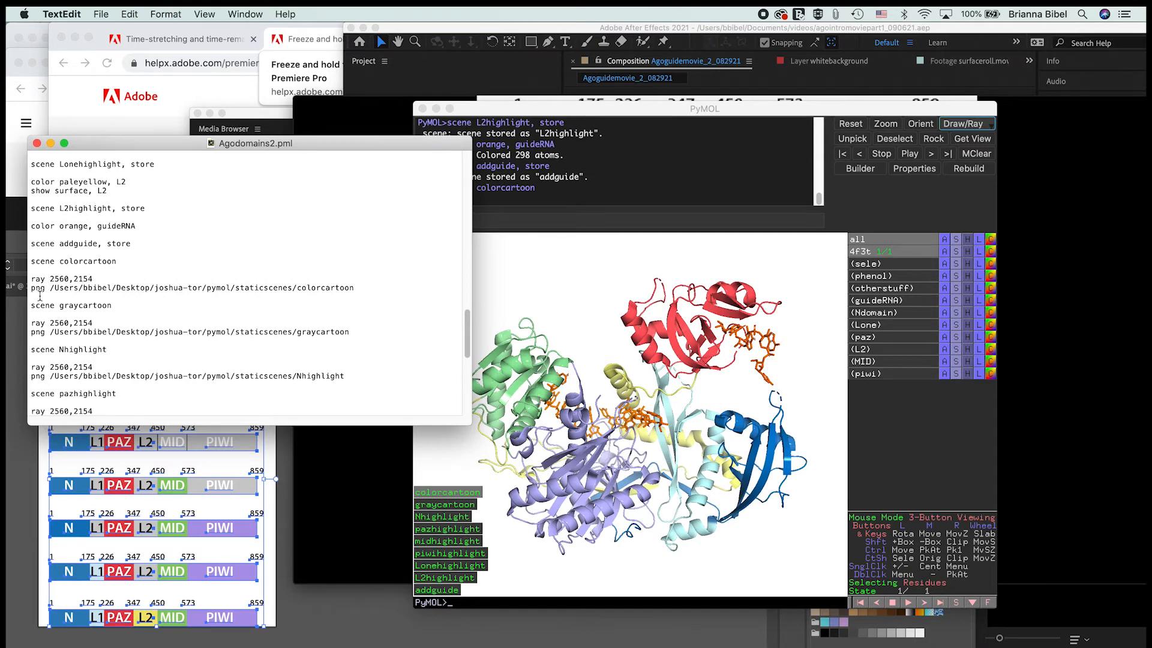
{"action": "scroll", "coordinate": [97, 288], "scroll_direction": "up", "scroll_amount": 3}
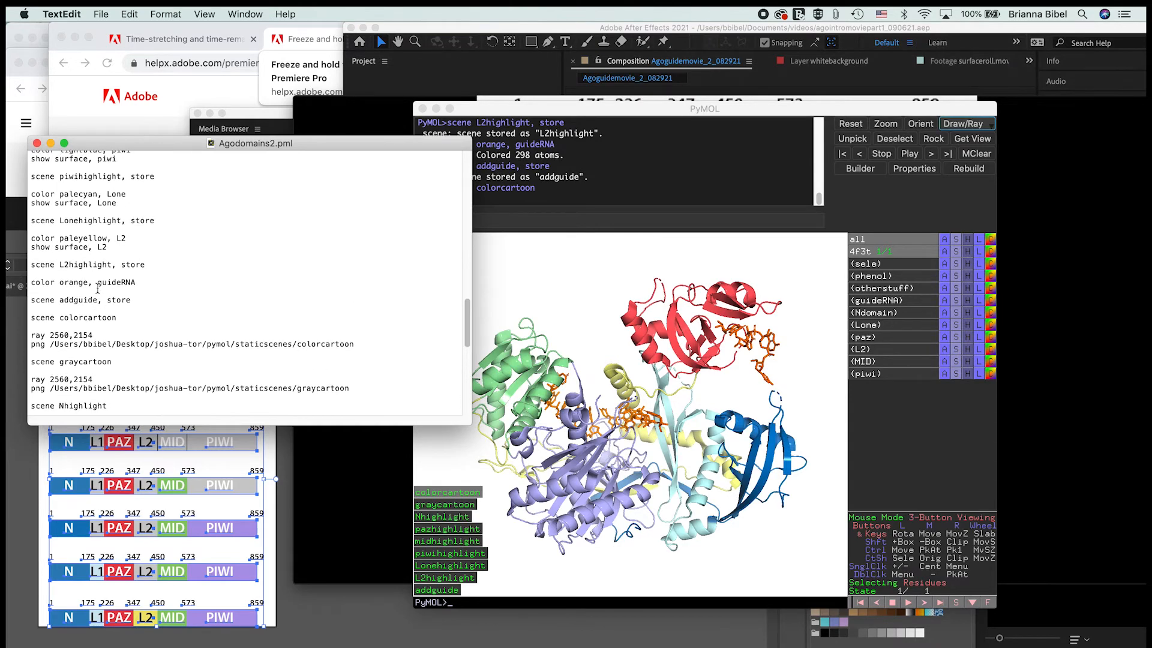
{"action": "scroll", "coordinate": [97, 289], "scroll_direction": "up", "scroll_amount": 20}
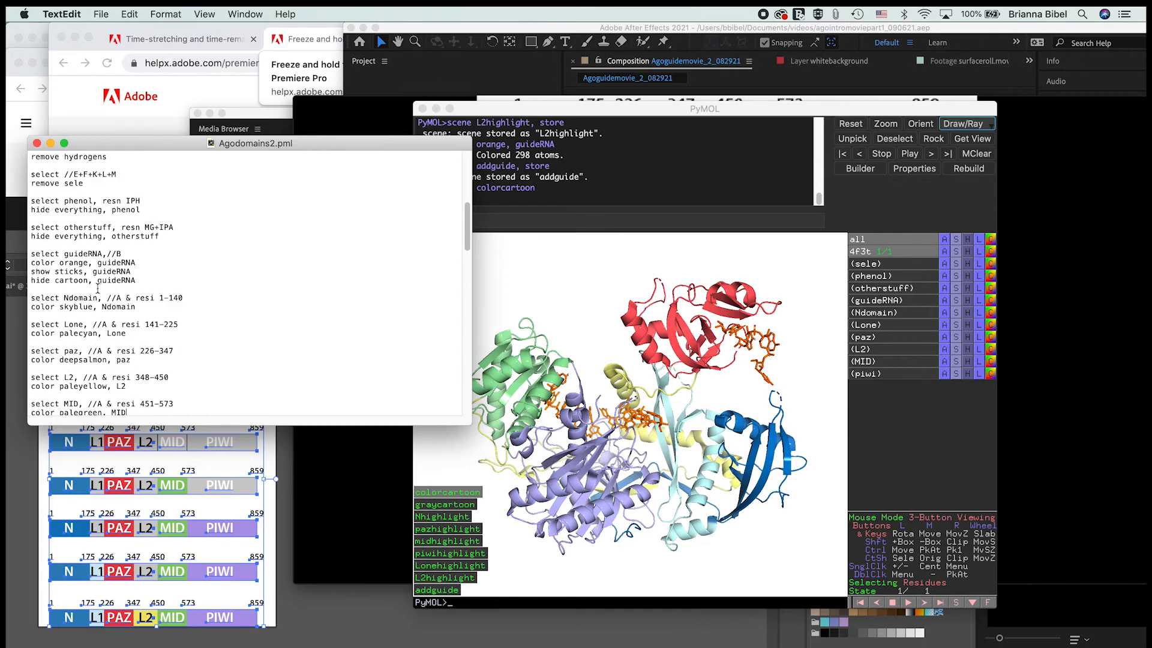
{"action": "scroll", "coordinate": [97, 289], "scroll_direction": "up", "scroll_amount": 4}
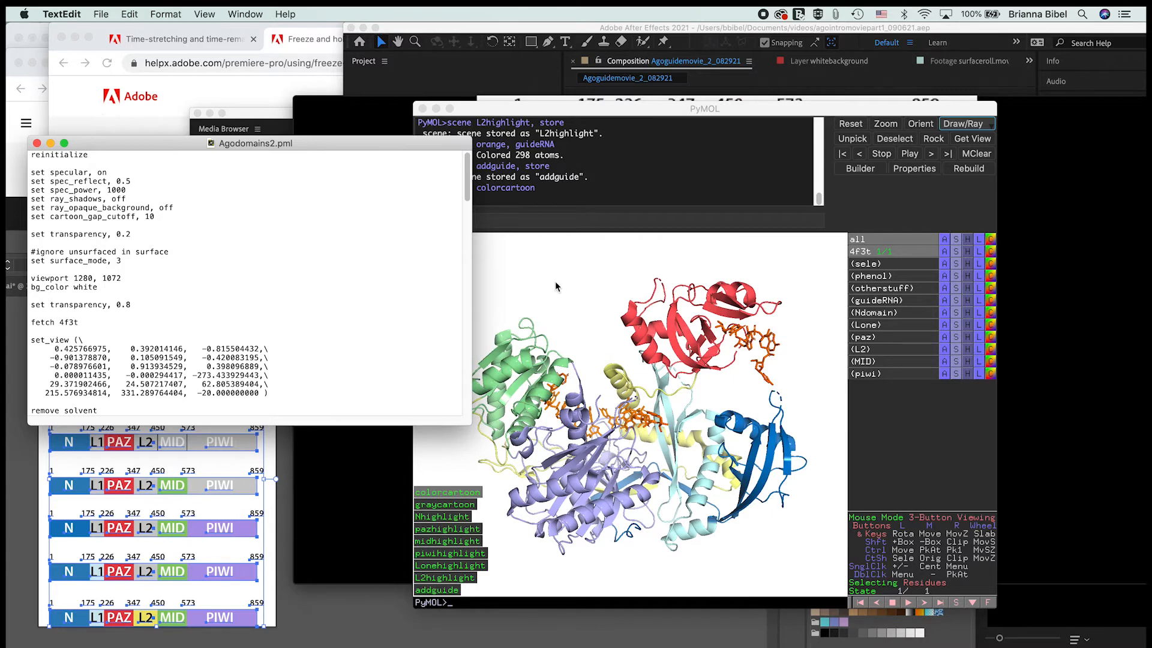
{"action": "scroll", "coordinate": [240, 330], "scroll_direction": "down", "scroll_amount": 20}
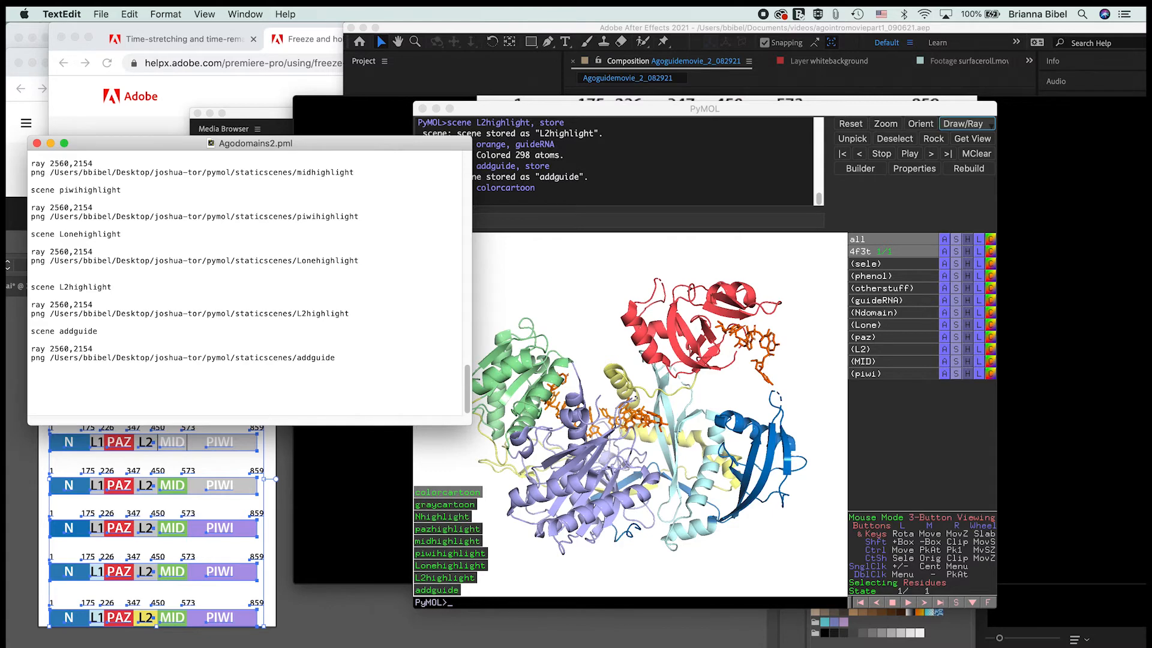
Step: Switch to Premiere Pro and move its window up to bring the whole sequence timeline into view
{"action": "key", "text": "super+Tab"}
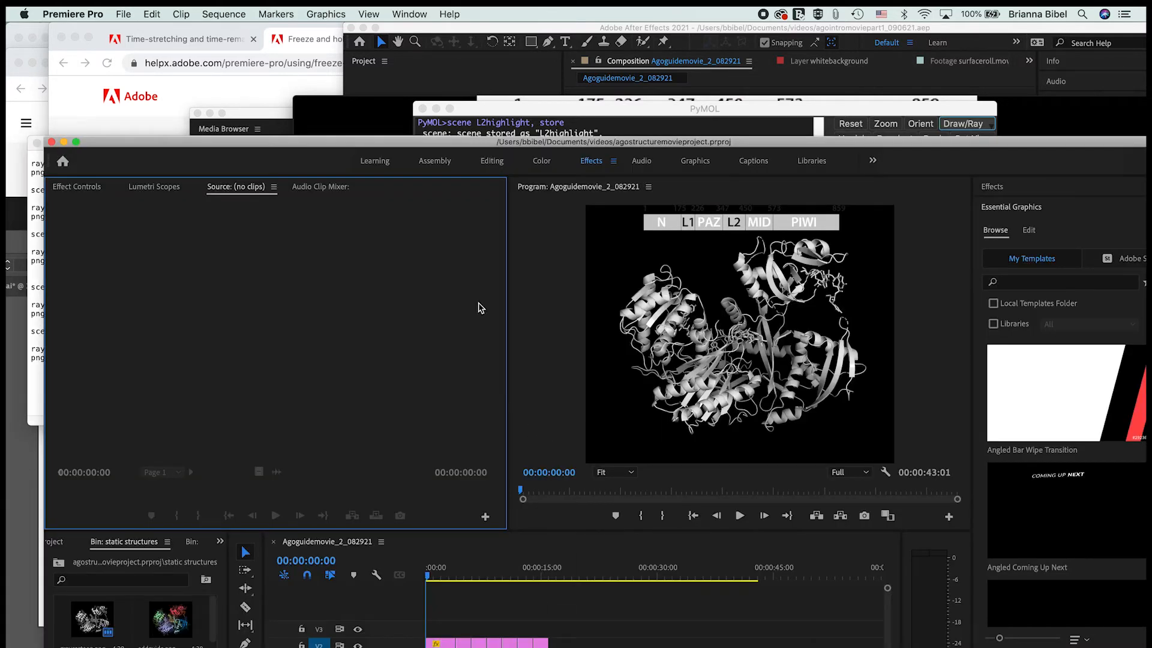
{"action": "left_click", "coordinate": [449, 645]}
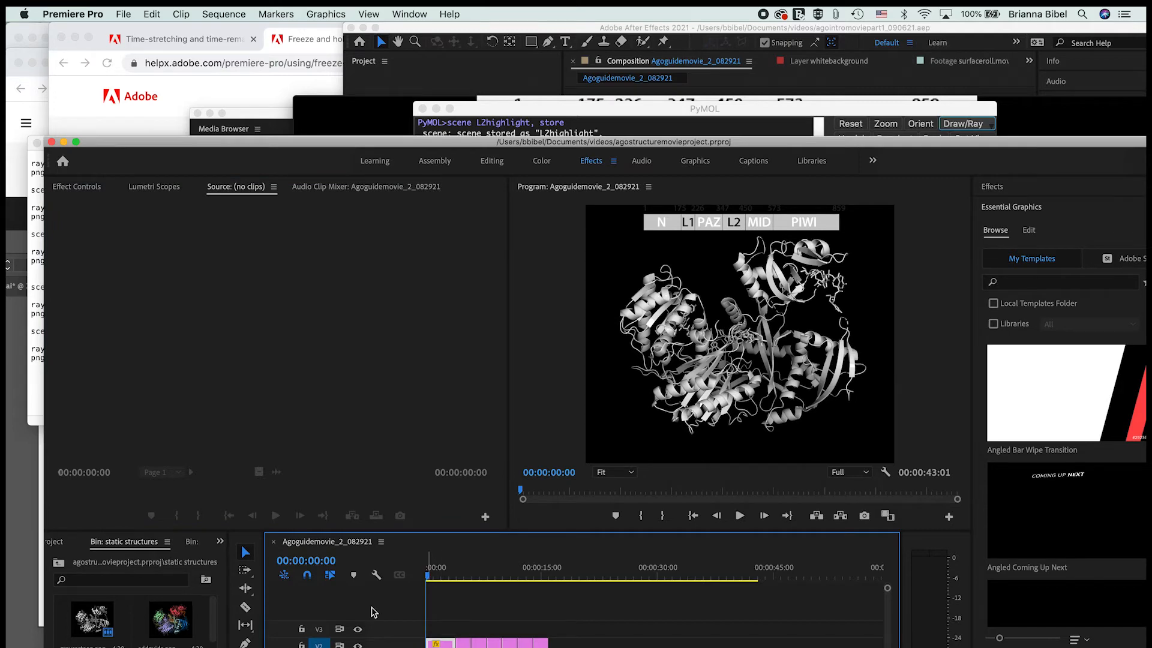
{"action": "left_click_drag", "start_coordinate": [461, 150], "coordinate": [431, 45]}
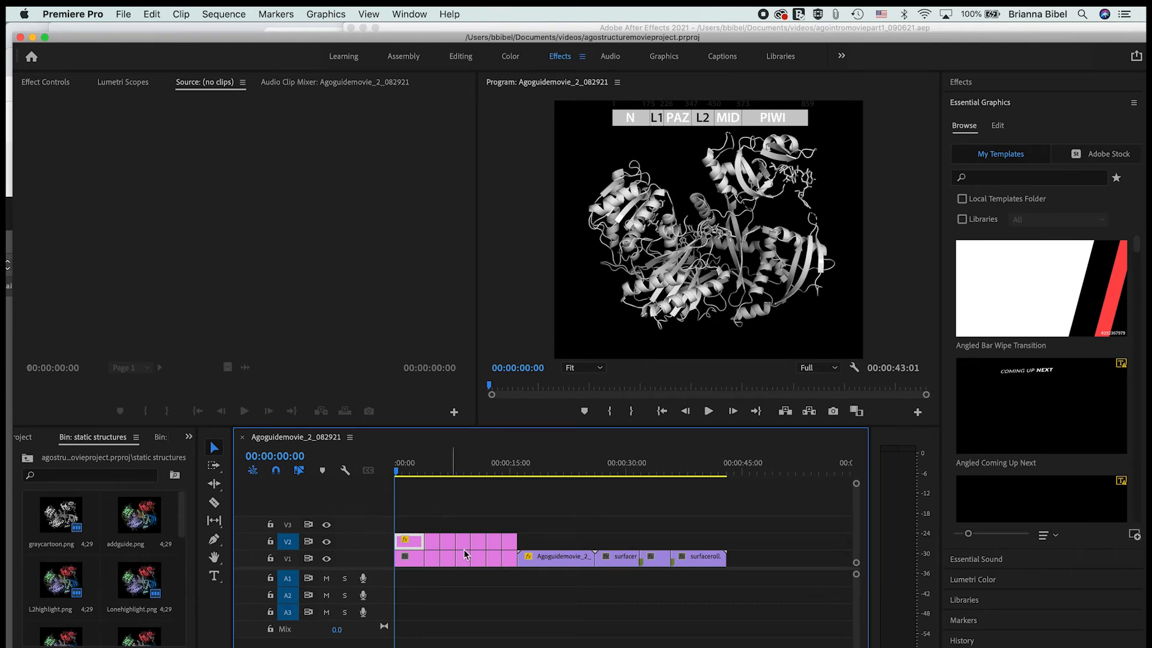
Step: Move the playhead to 00:00:06:00 and select the domain bar overlay in the Program monitor
{"action": "left_click", "coordinate": [551, 565]}
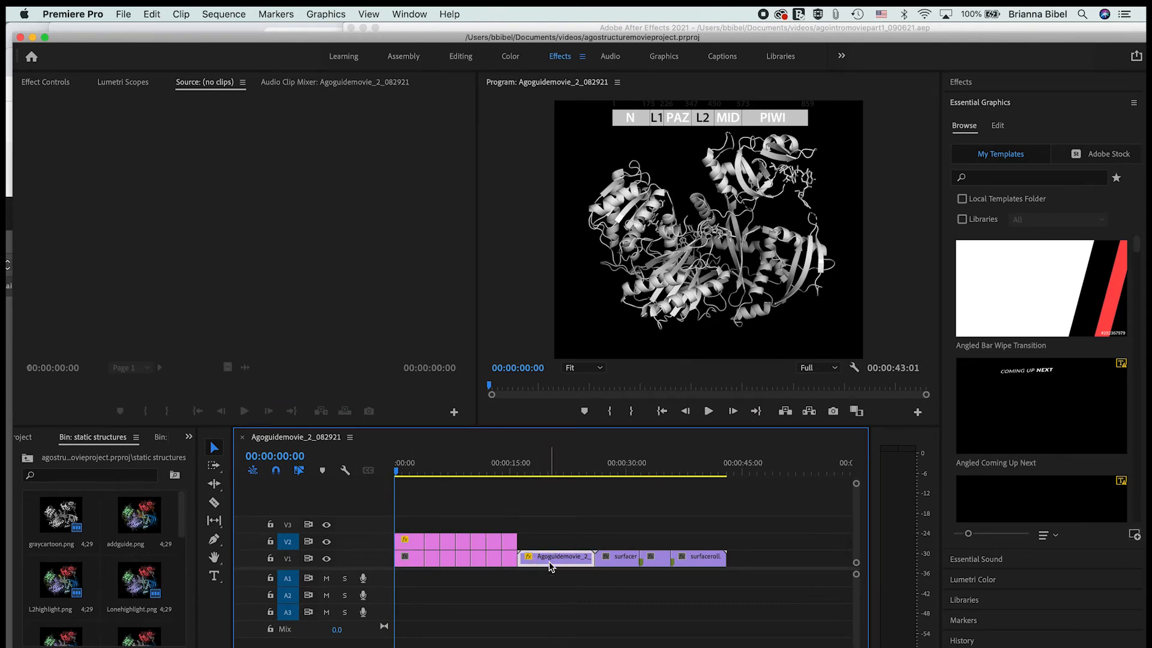
{"action": "left_click_drag", "start_coordinate": [398, 474], "coordinate": [440, 521]}
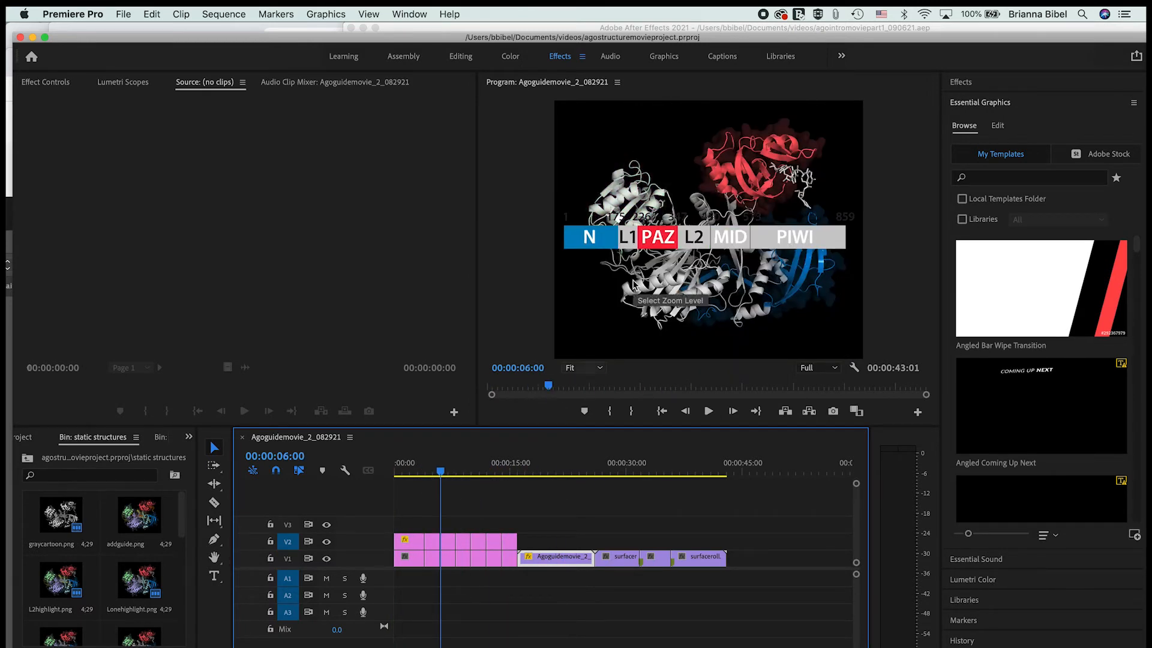
{"action": "left_click_drag", "start_coordinate": [441, 471], "coordinate": [443, 531]}
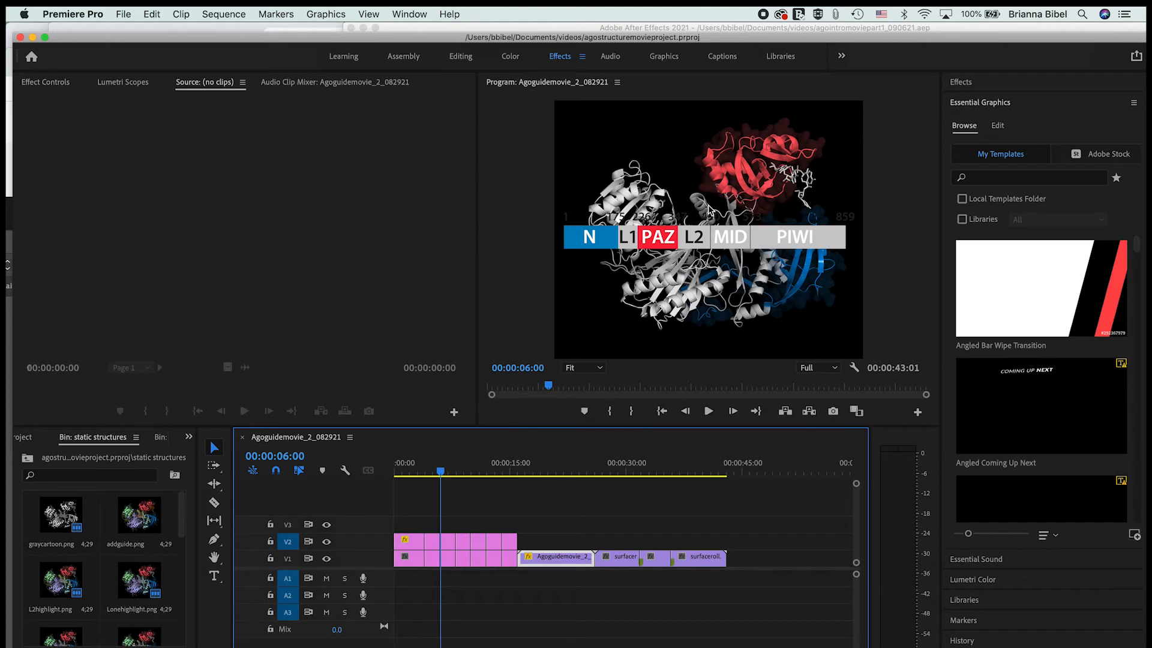
{"action": "left_click", "coordinate": [668, 226]}
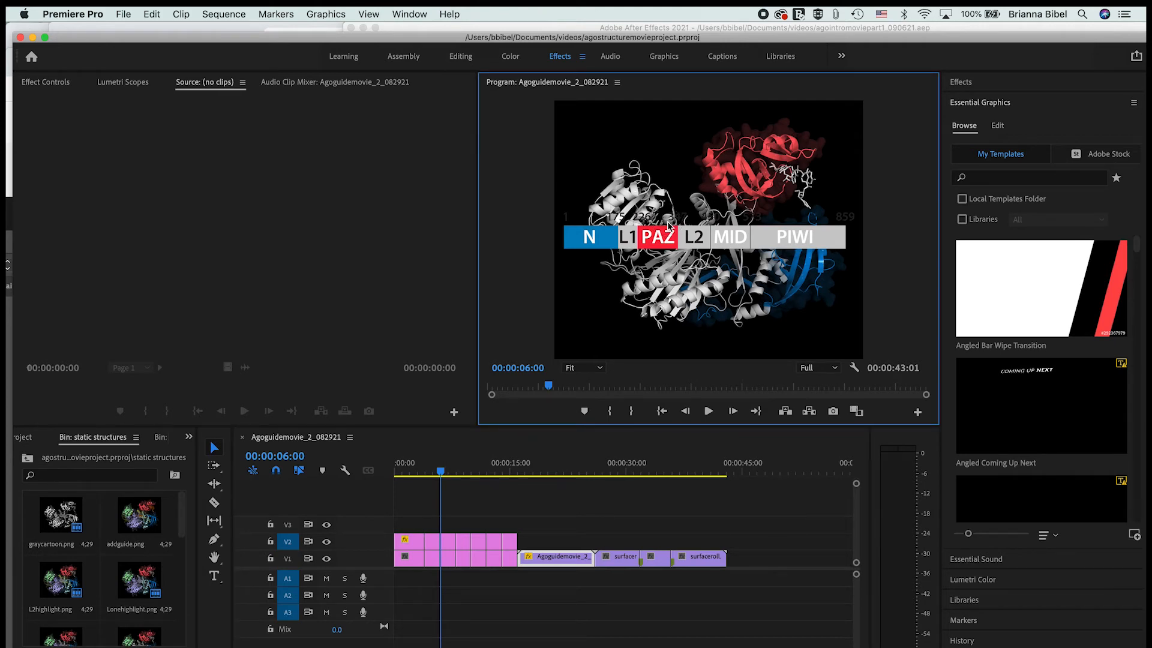
{"action": "left_click", "coordinate": [672, 236]}
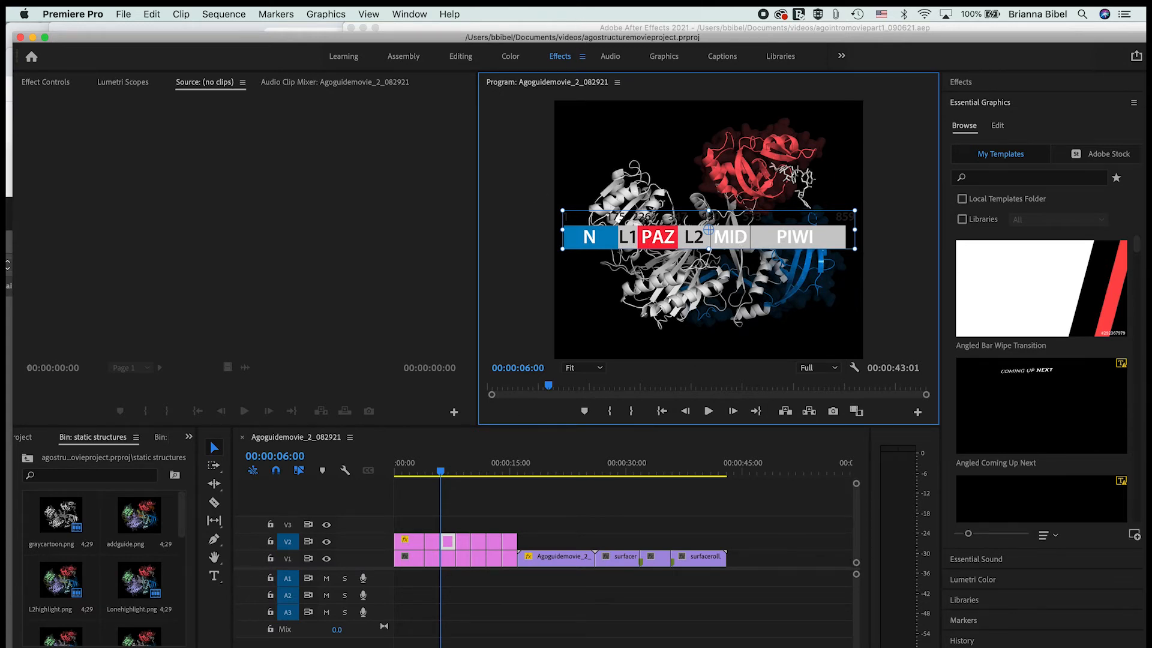
Step: Switch to After Effects, select the seed region title text layer, and open the Align options
{"action": "key", "text": "super+Tab"}
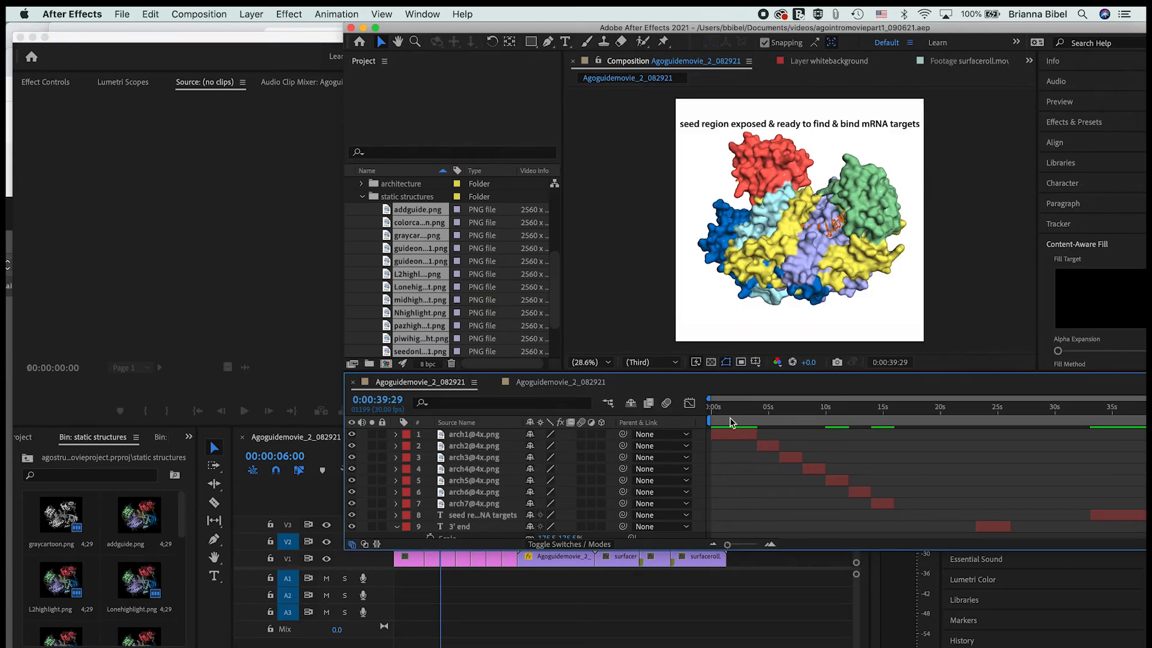
{"action": "left_click", "coordinate": [761, 125]}
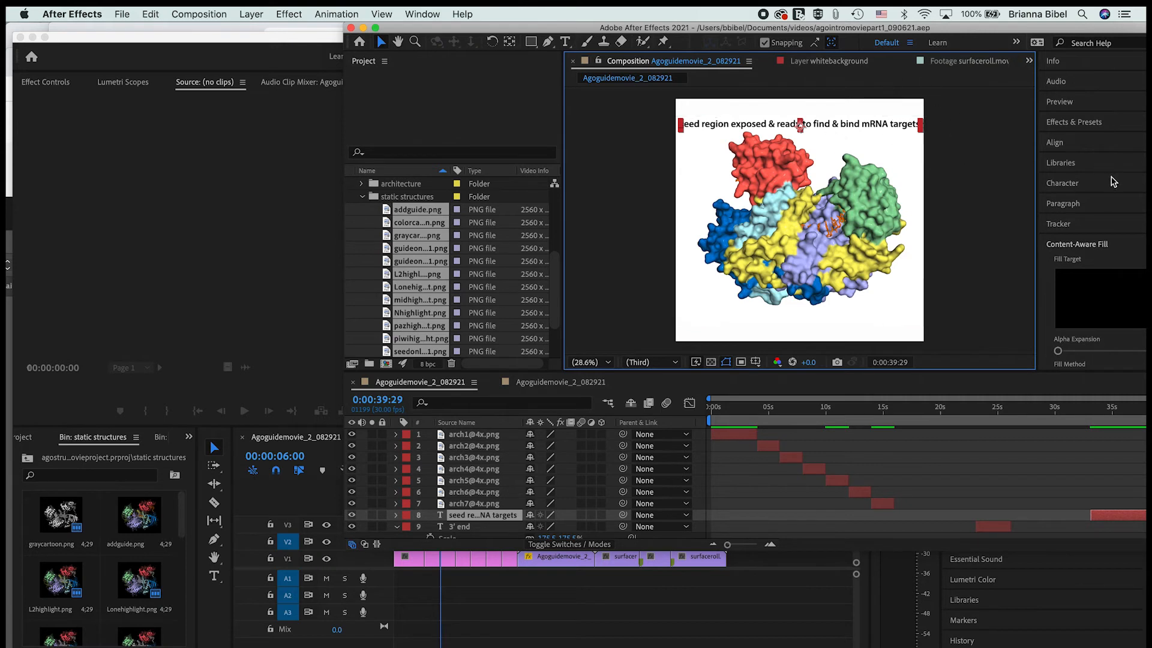
{"action": "left_click", "coordinate": [1064, 145]}
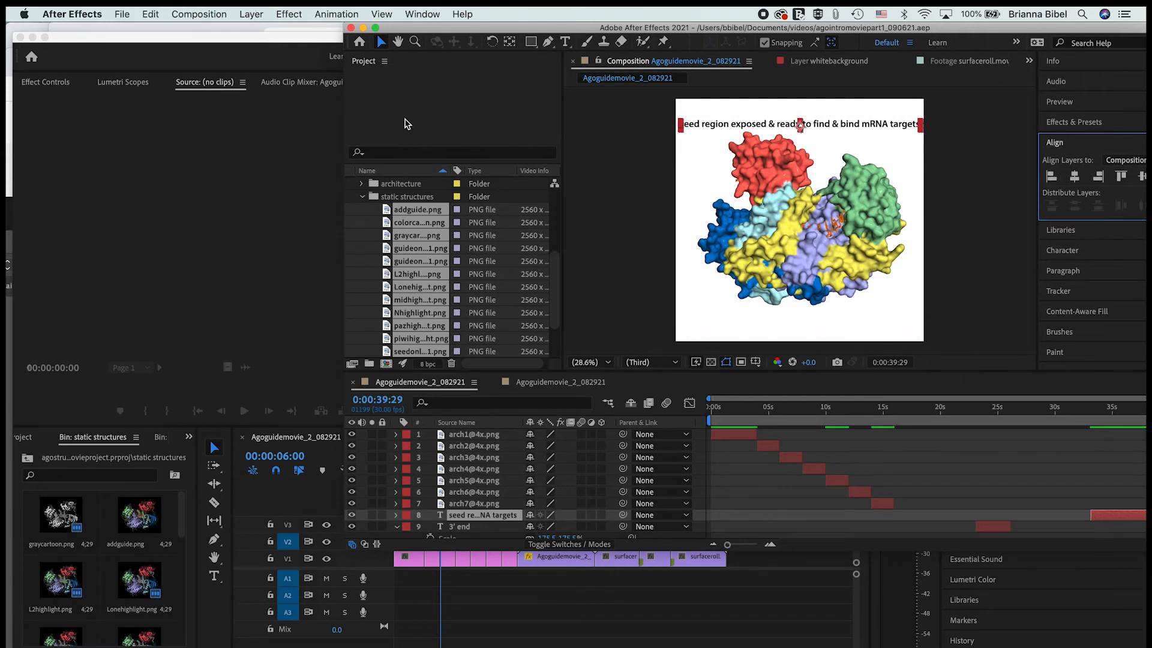
Step: Examine the project's export options, including Media Encoder queue, Render Queue, and Premiere Pro project, without choosing one
{"action": "left_click", "coordinate": [122, 13]}
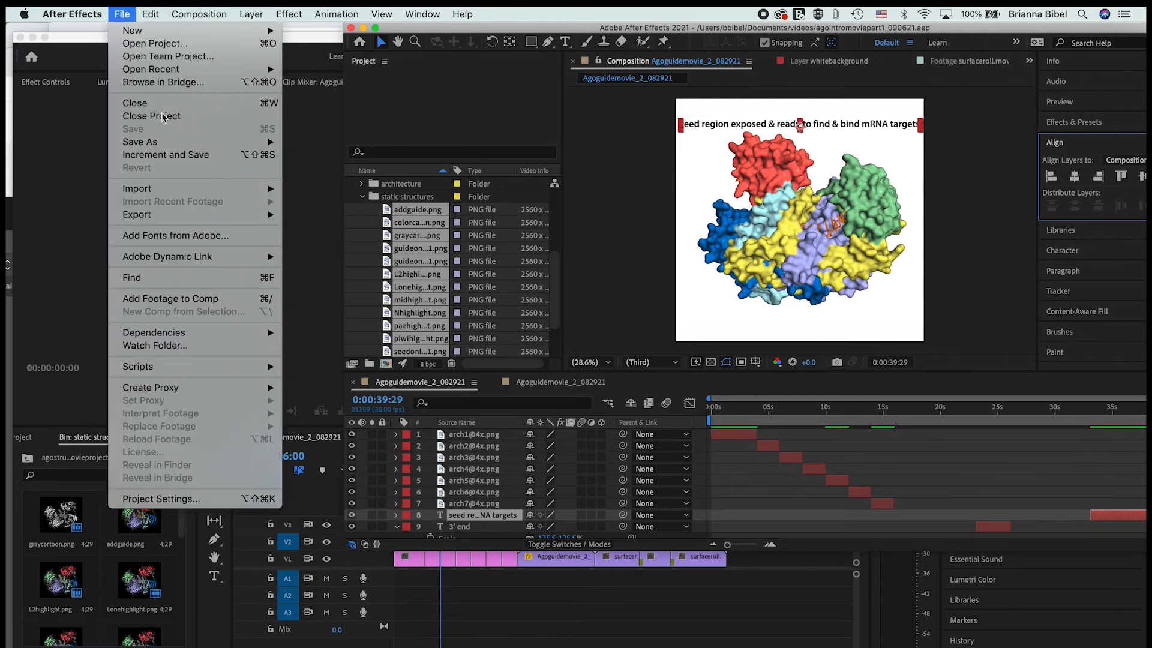
{"action": "mouse_move", "coordinate": [198, 215]}
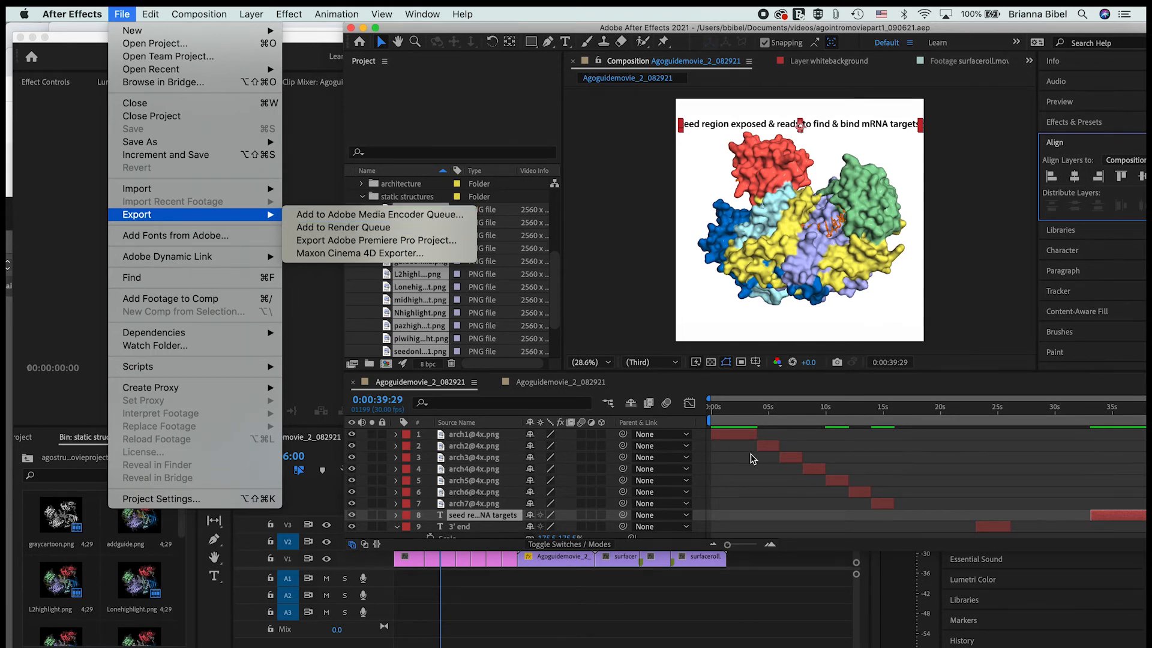
{"action": "left_click", "coordinate": [739, 551]}
Step: Reposition the After Effects window so that its composition, timeline, and side panels are all in view
{"action": "left_click_drag", "start_coordinate": [723, 33], "coordinate": [605, 65]}
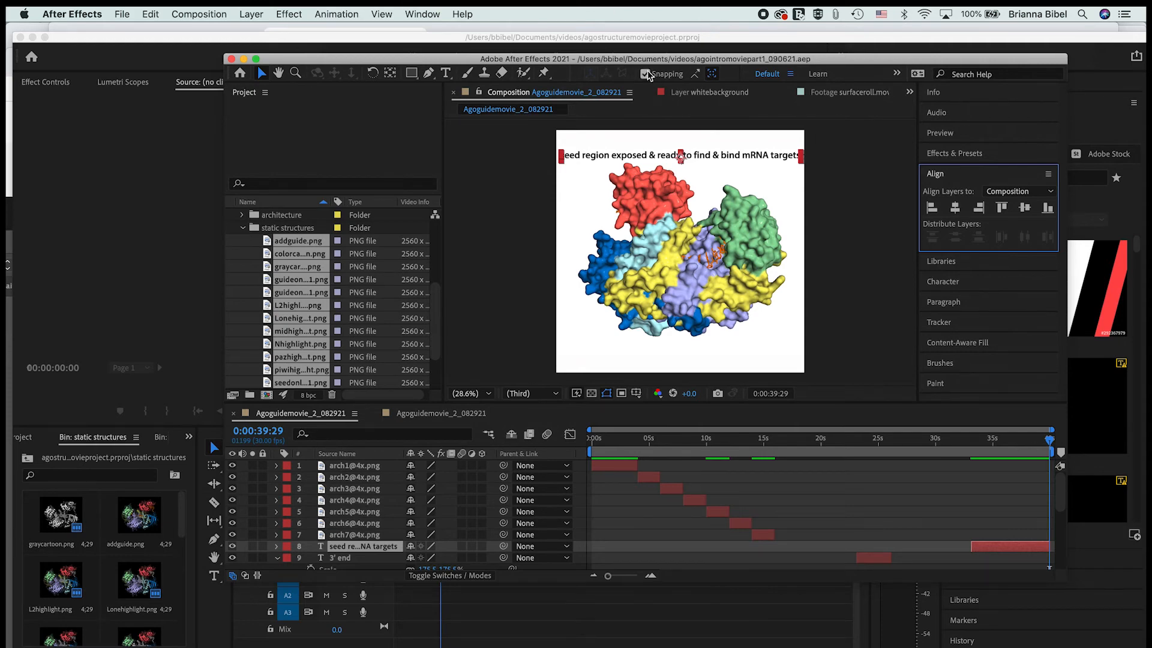
{"action": "left_click", "coordinate": [631, 60]}
{"action": "left_click_drag", "start_coordinate": [632, 60], "coordinate": [631, 29]}
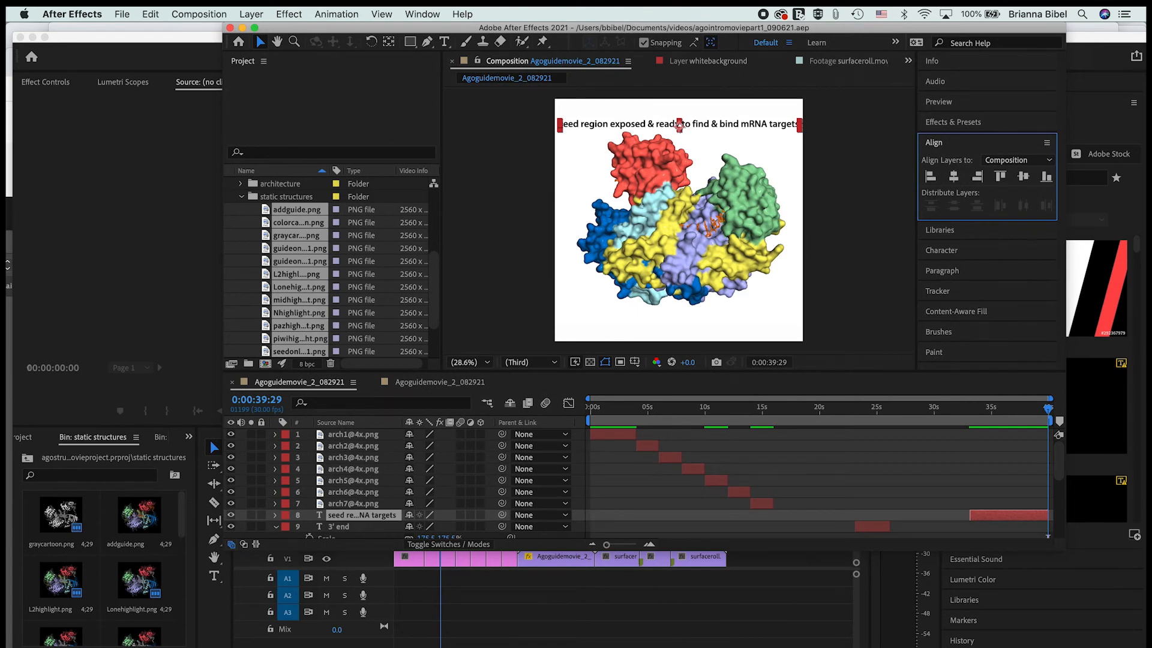
Step: Switch to Premiere Pro, select the final surfaceroll clip on V1, and move the playhead to the sequence end at 00:00:43:01
{"action": "left_click", "coordinate": [464, 559]}
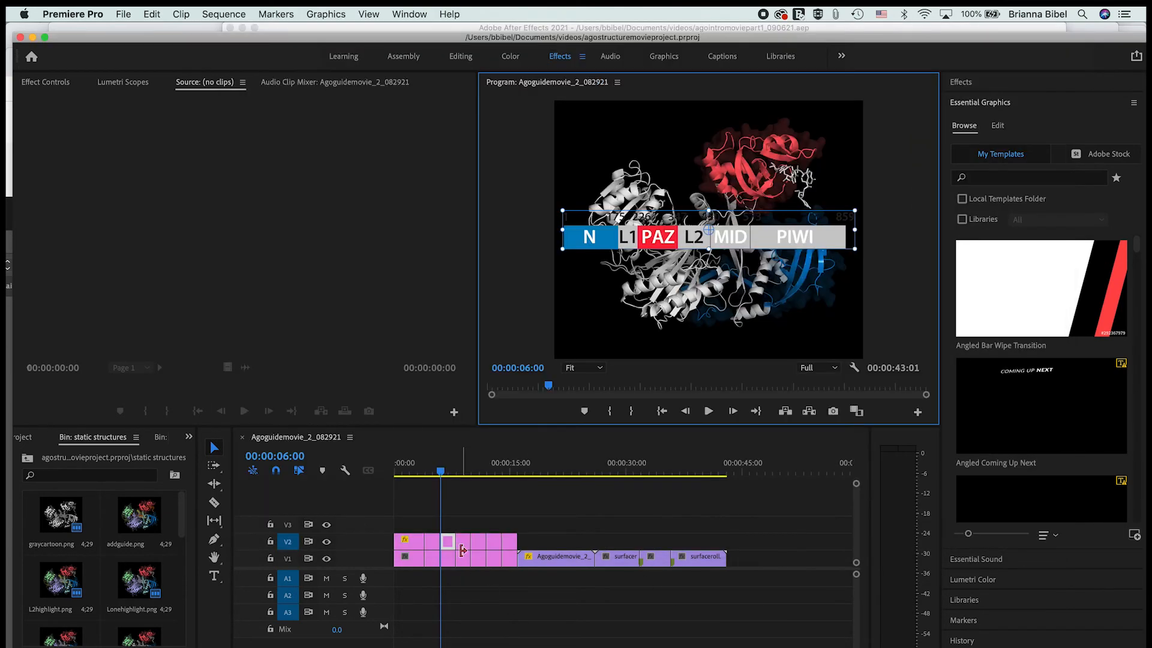
{"action": "scroll", "coordinate": [164, 605], "scroll_direction": "down", "scroll_amount": 5}
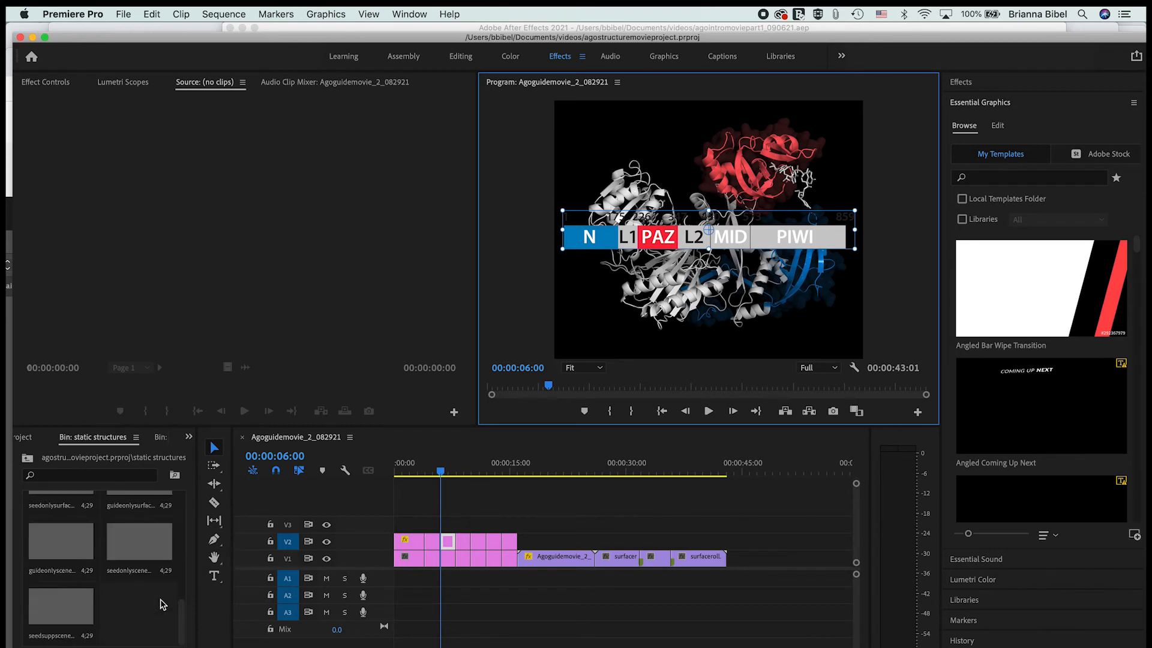
{"action": "left_click_drag", "start_coordinate": [440, 471], "coordinate": [696, 496]}
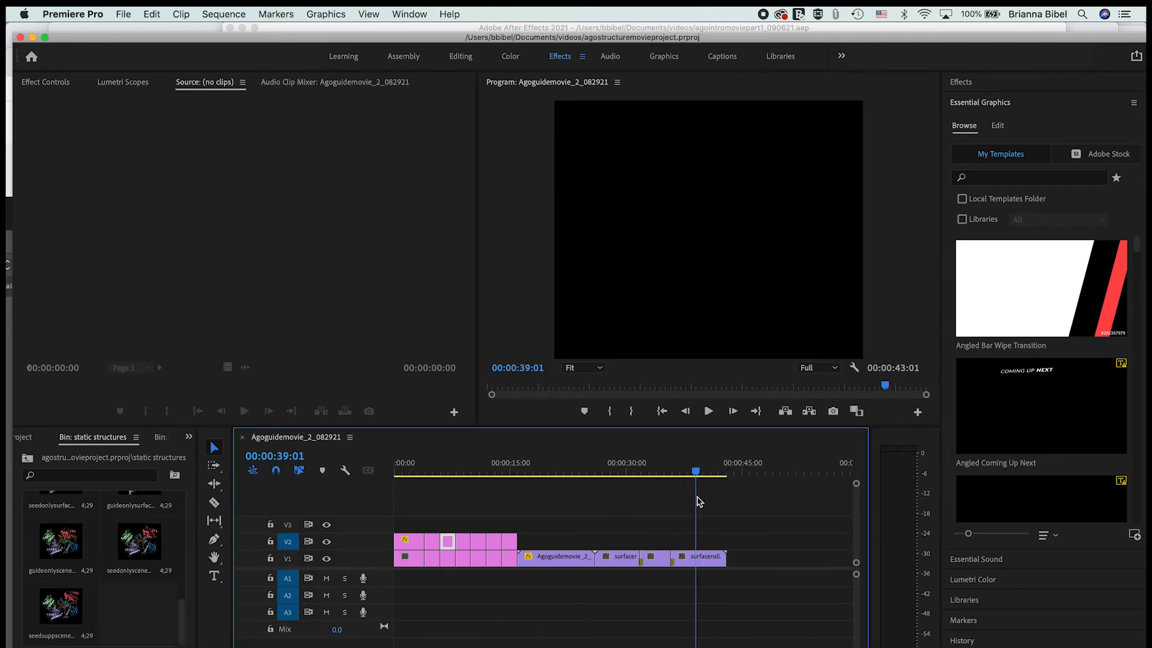
{"action": "left_click", "coordinate": [696, 558]}
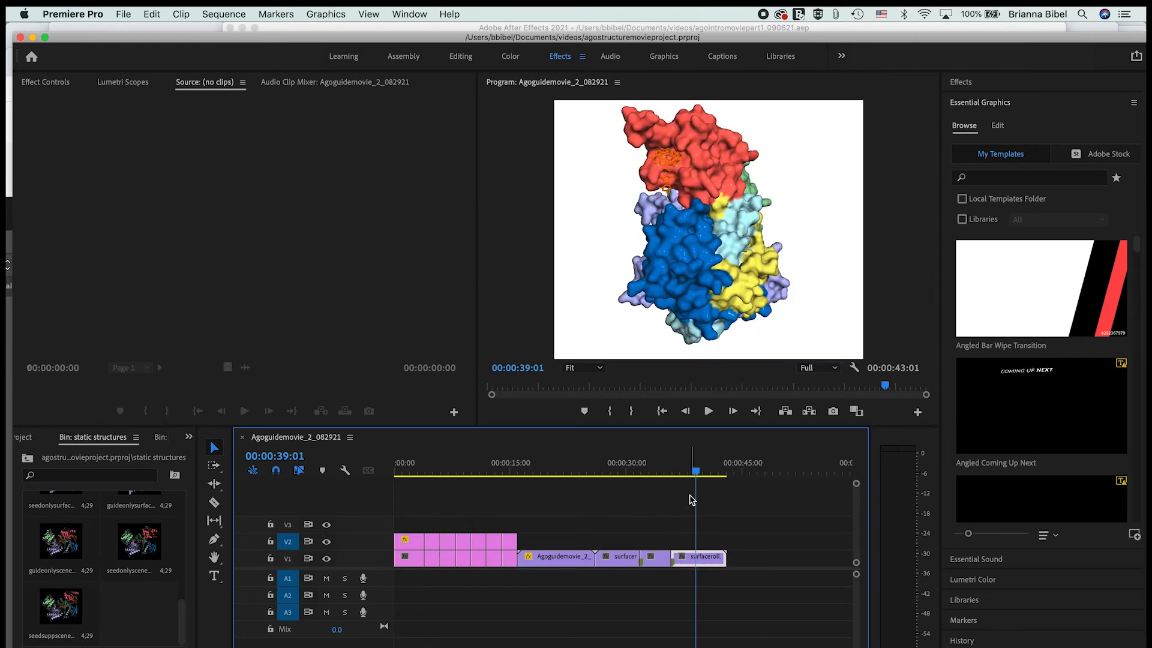
{"action": "left_click_drag", "start_coordinate": [696, 475], "coordinate": [726, 474]}
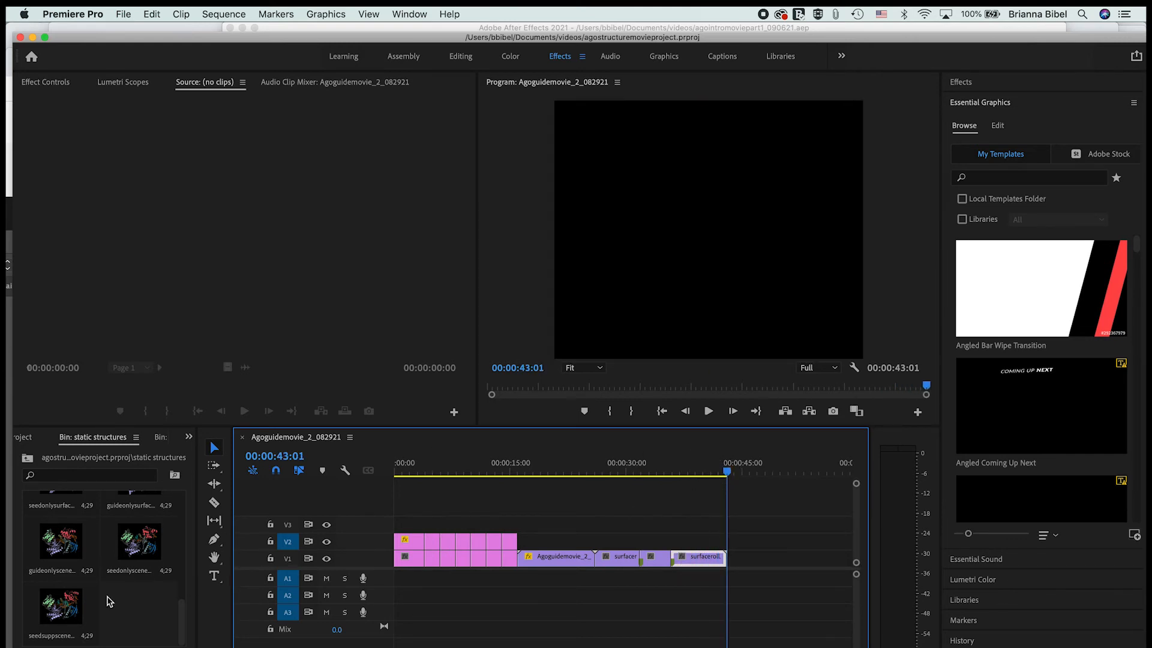
Step: Add colorcartoon.png from the static structures bin to track V1, directly after the final surfaceroll clip
{"action": "scroll", "coordinate": [108, 601], "scroll_direction": "up", "scroll_amount": 5}
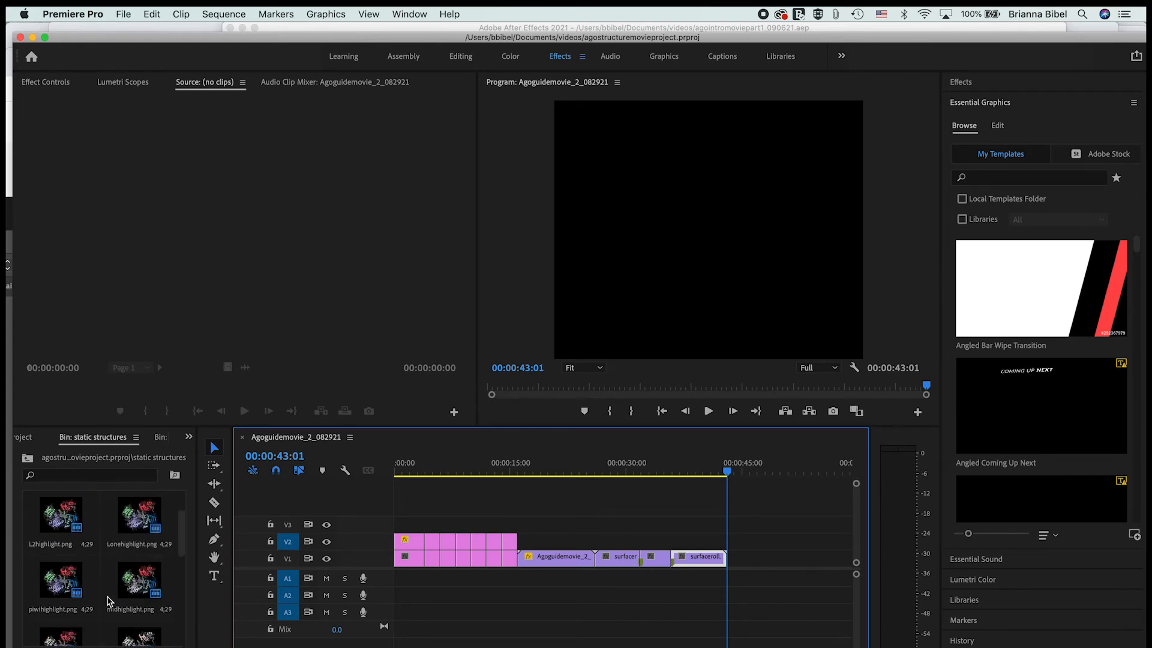
{"action": "scroll", "coordinate": [108, 602], "scroll_direction": "down", "scroll_amount": 2}
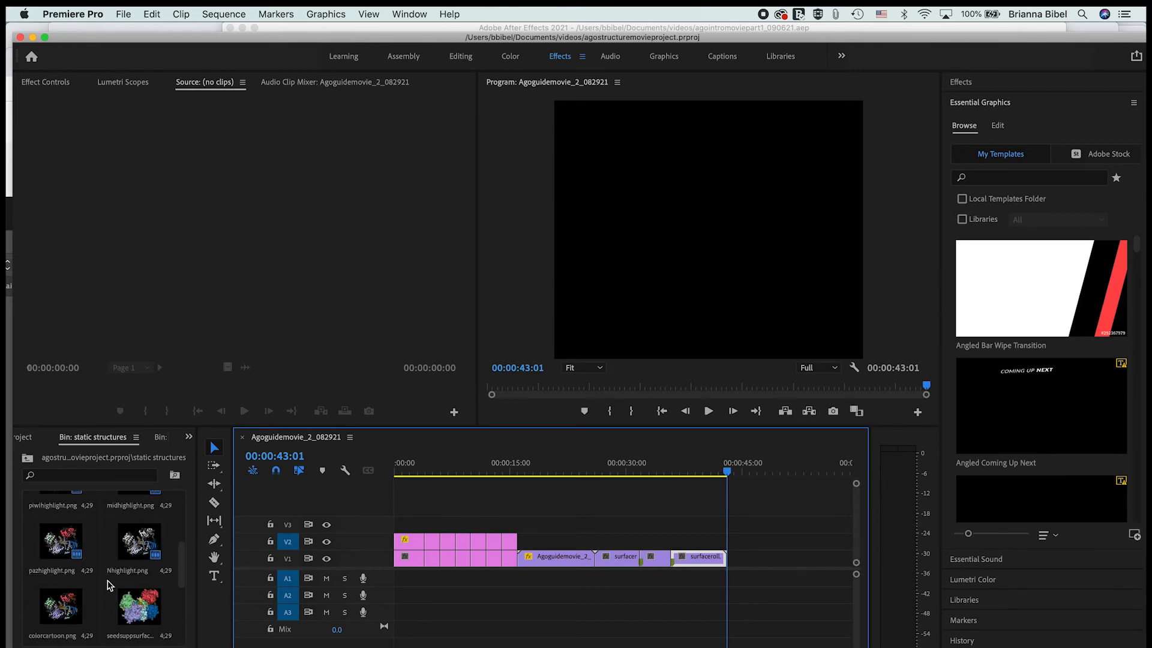
{"action": "scroll", "coordinate": [110, 592], "scroll_direction": "down", "scroll_amount": 2}
{"action": "left_click", "coordinate": [68, 555]}
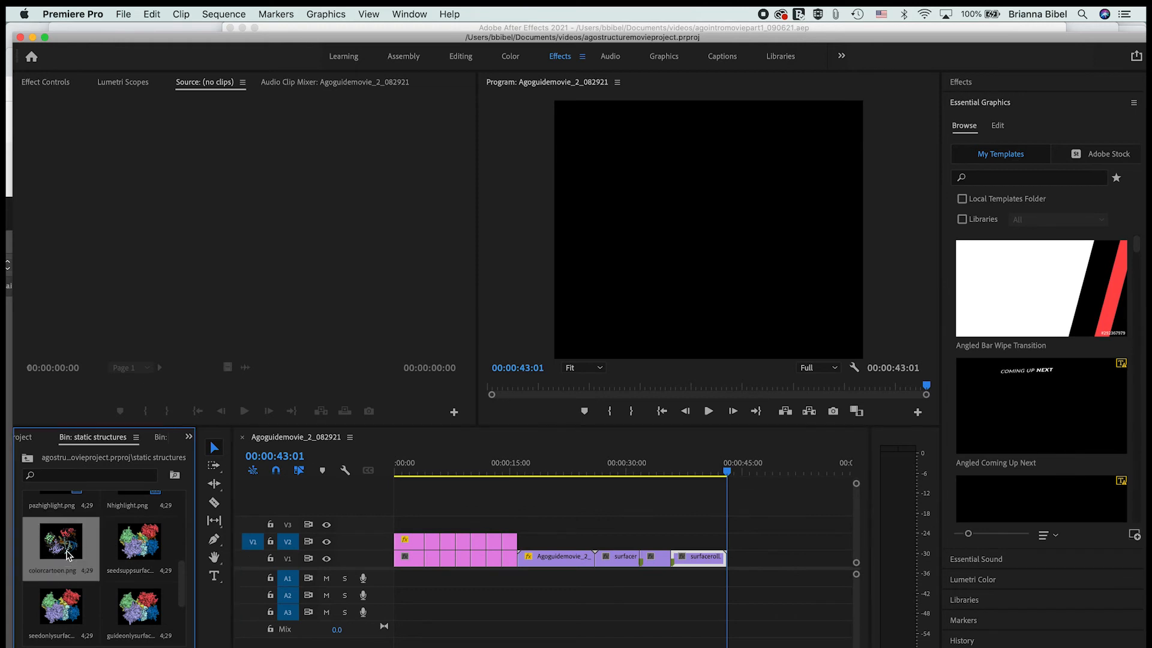
{"action": "left_click_drag", "start_coordinate": [65, 553], "coordinate": [735, 562]}
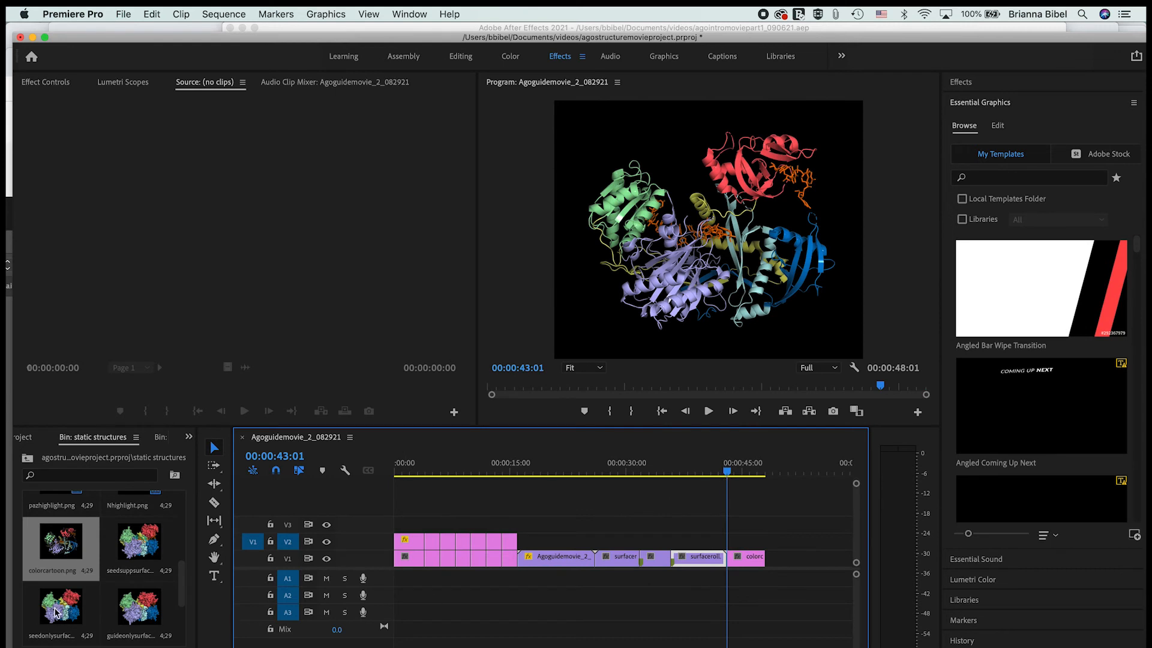
Step: Append the seedonlyscene and seedsuppscene images after colorcartoon.png on V1, and scrub the playhead through to the end of the sequence
{"action": "scroll", "coordinate": [55, 612], "scroll_direction": "down", "scroll_amount": 3}
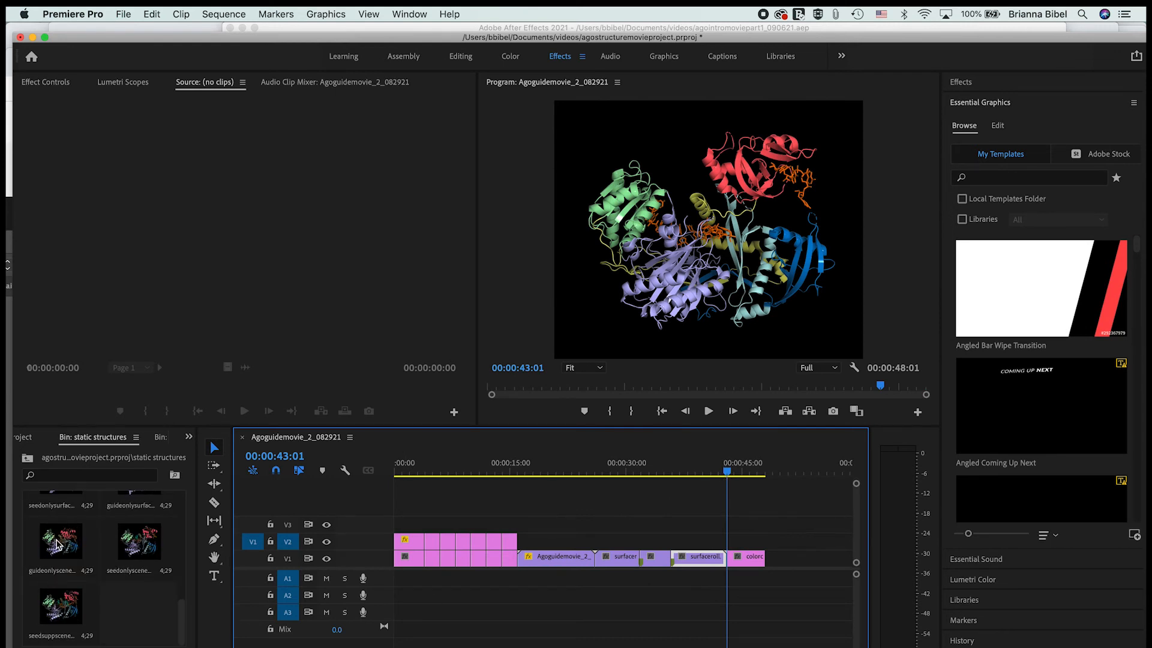
{"action": "left_click_drag", "start_coordinate": [134, 547], "coordinate": [780, 562]}
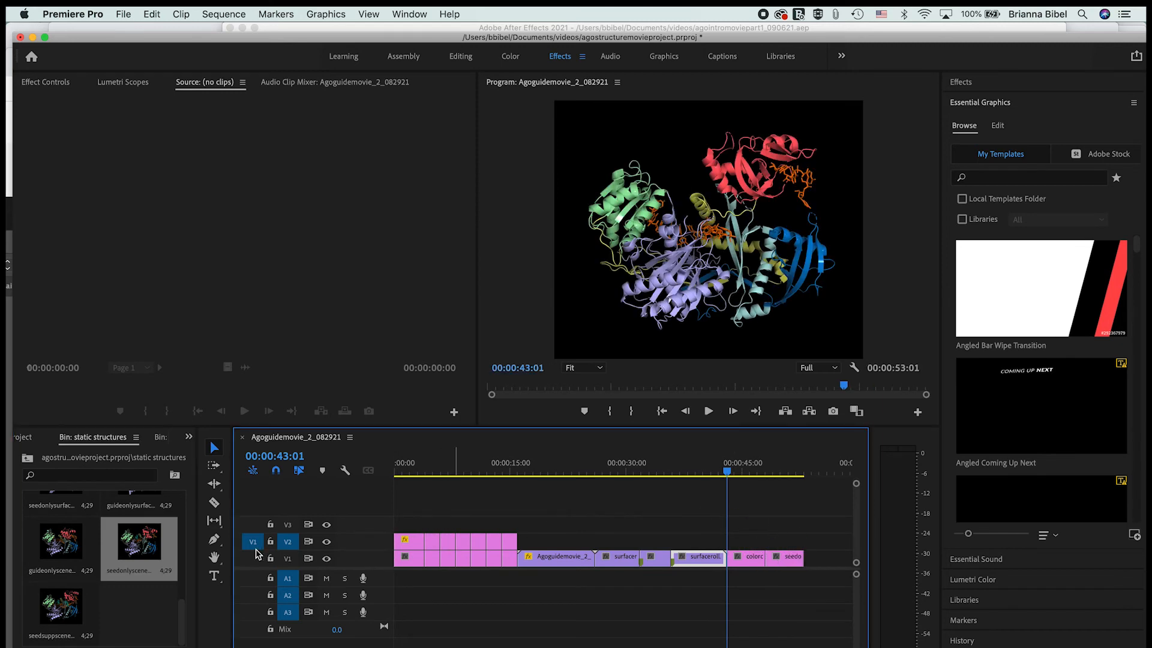
{"action": "left_click_drag", "start_coordinate": [61, 610], "coordinate": [821, 559]}
{"action": "left_click_drag", "start_coordinate": [731, 474], "coordinate": [807, 484]}
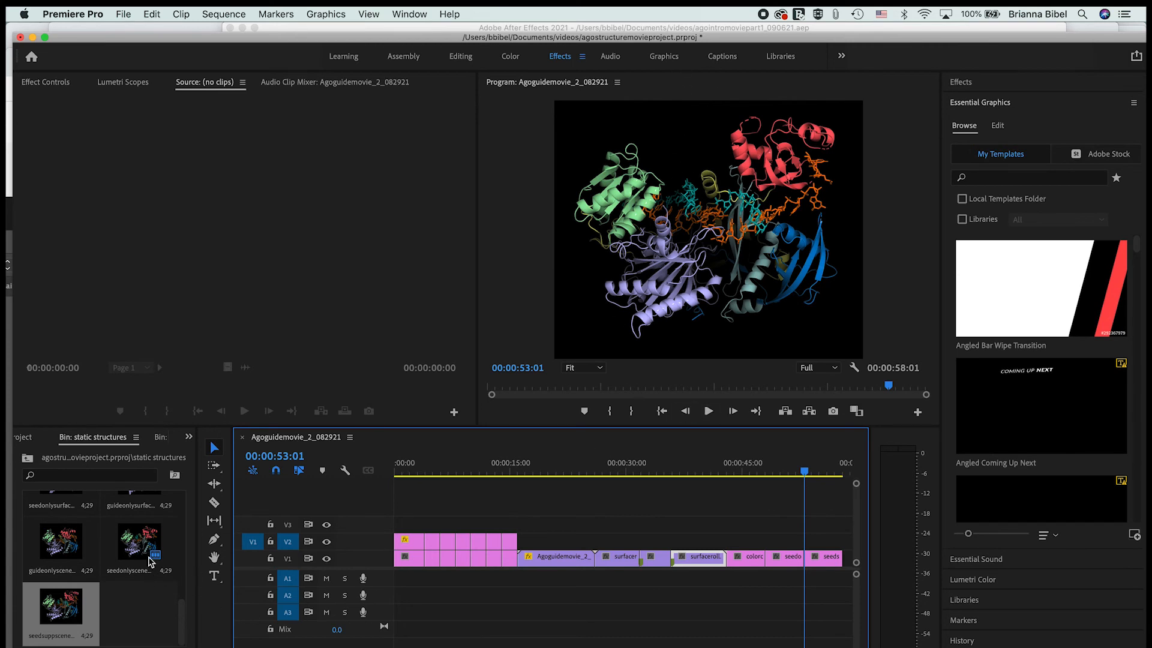
{"action": "left_click_drag", "start_coordinate": [804, 472], "coordinate": [855, 494]}
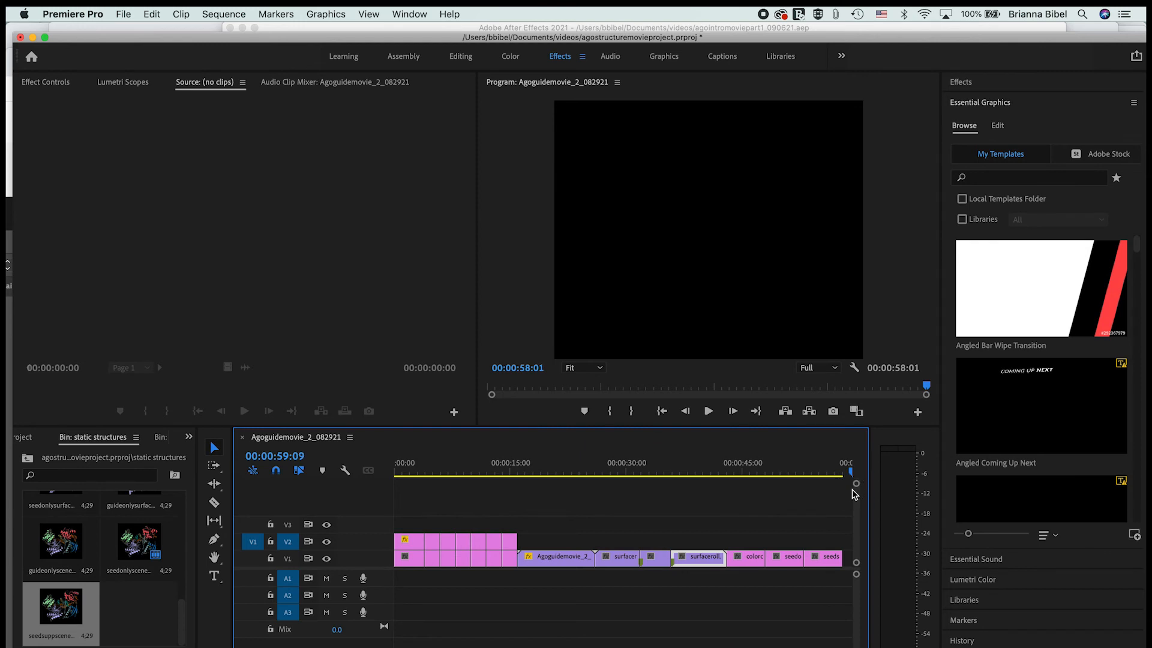